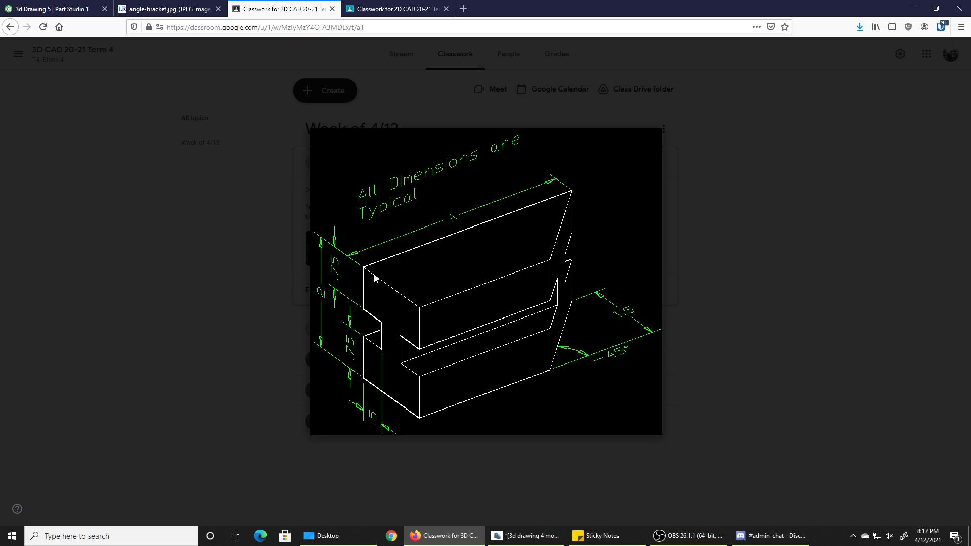
- Switch to the 3d Drawing 5 part studio in Onshape and start a sketch on the Top plane
{"action": "left_click", "coordinate": [59, 11]}
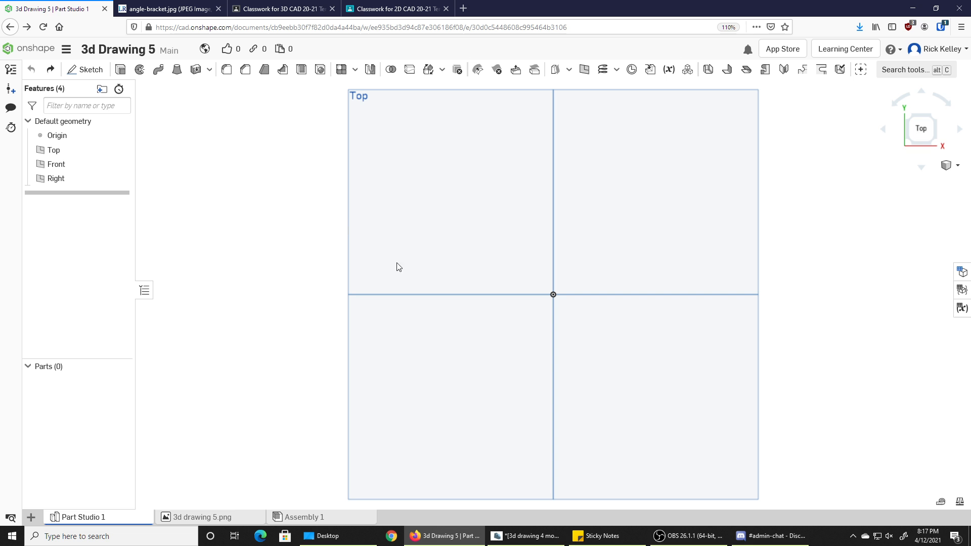
{"action": "left_click", "coordinate": [82, 75]}
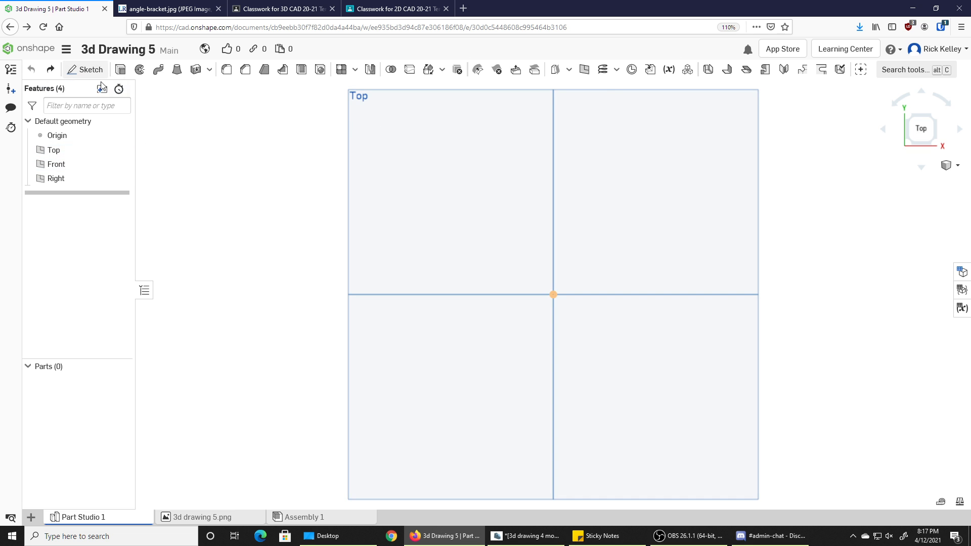
{"action": "left_click", "coordinate": [108, 145]}
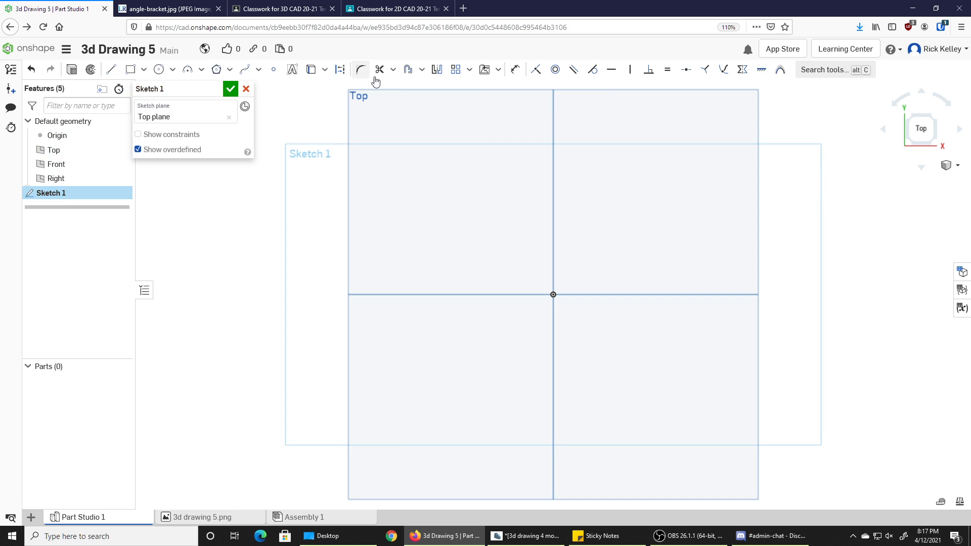
- Insert the image 3d drawing 5.png into the sketch and move it to the left of the origin as a reference
{"action": "left_click", "coordinate": [497, 70]}
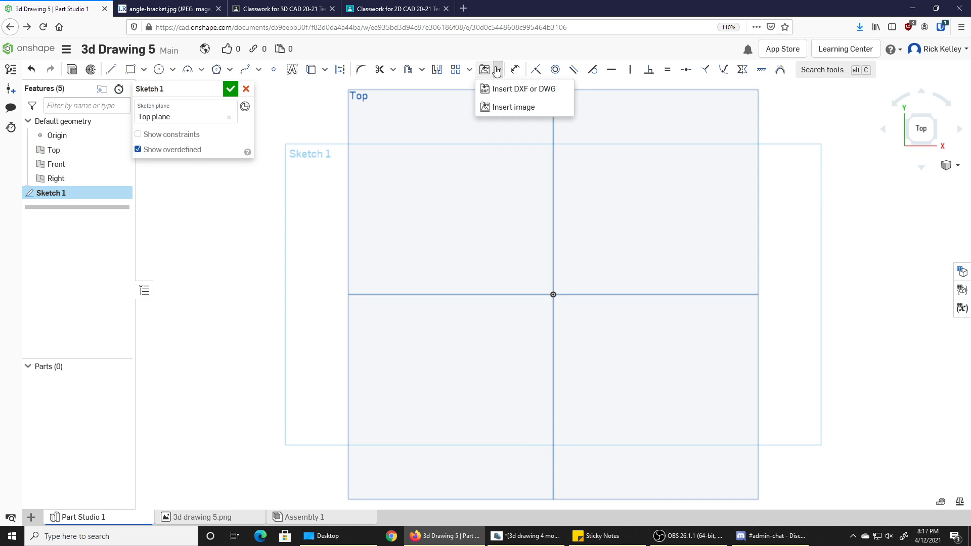
{"action": "left_click", "coordinate": [507, 108]}
{"action": "left_click", "coordinate": [143, 396]}
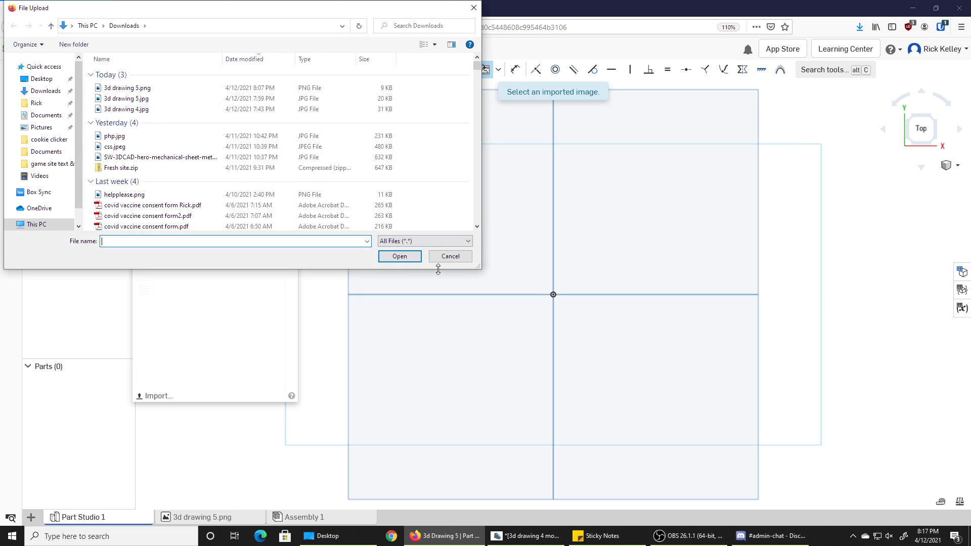
{"action": "left_click", "coordinate": [450, 257]}
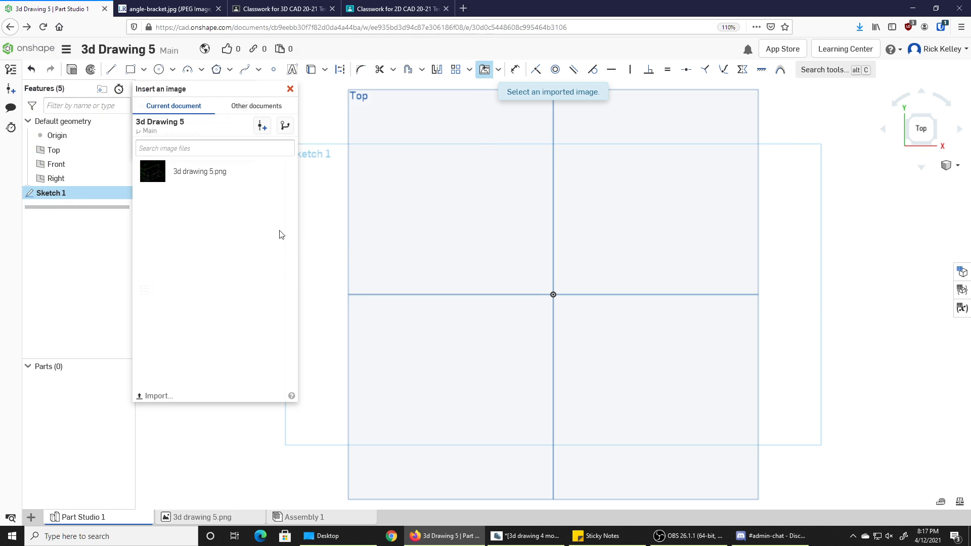
{"action": "left_click", "coordinate": [201, 177]}
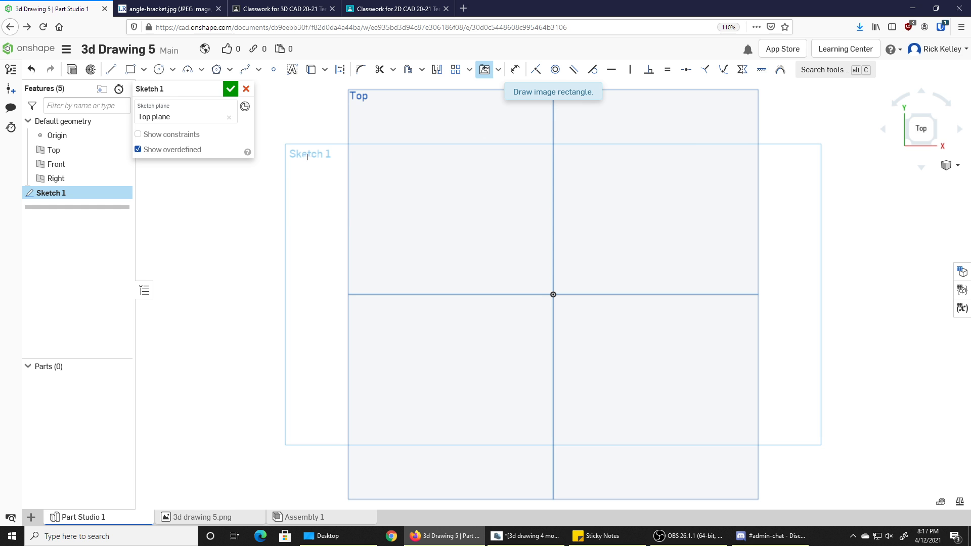
{"action": "mouse_move", "coordinate": [277, 137]}
{"action": "left_mouse_down"}
{"action": "mouse_move", "coordinate": [373, 229]}
{"action": "mouse_move", "coordinate": [666, 392]}
{"action": "mouse_move", "coordinate": [680, 381]}
{"action": "mouse_move", "coordinate": [681, 369]}
{"action": "mouse_move", "coordinate": [630, 338]}
{"action": "left_mouse_up"}
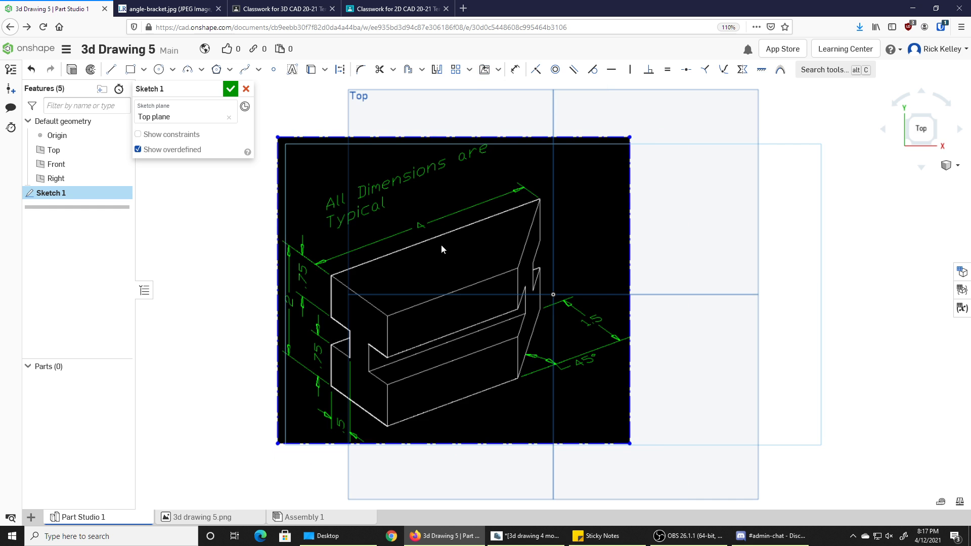
{"action": "left_click_drag", "start_coordinate": [274, 442], "coordinate": [153, 371]}
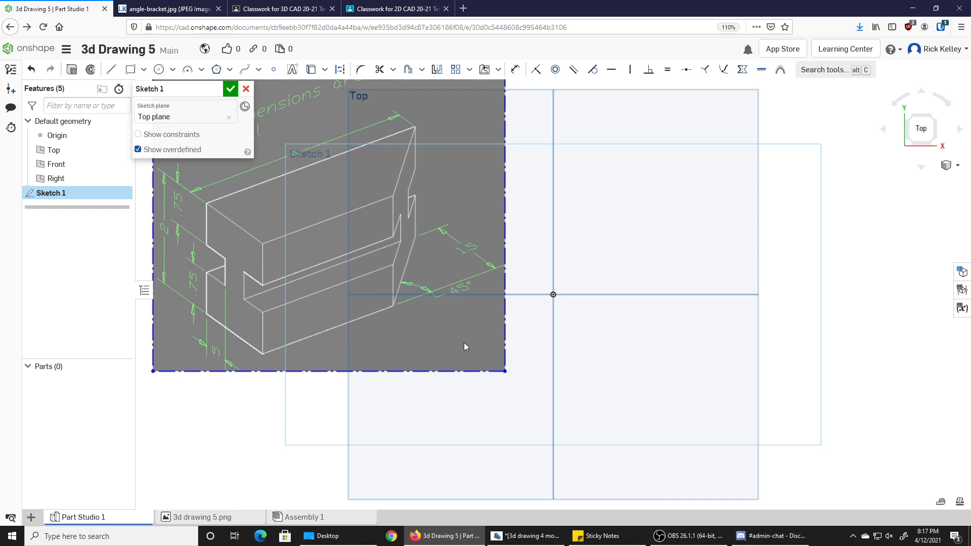
{"action": "mouse_move", "coordinate": [593, 242]}
{"action": "middle_mouse_down"}
{"action": "mouse_move", "coordinate": [650, 320]}
{"action": "mouse_move", "coordinate": [567, 288]}
{"action": "middle_mouse_up"}
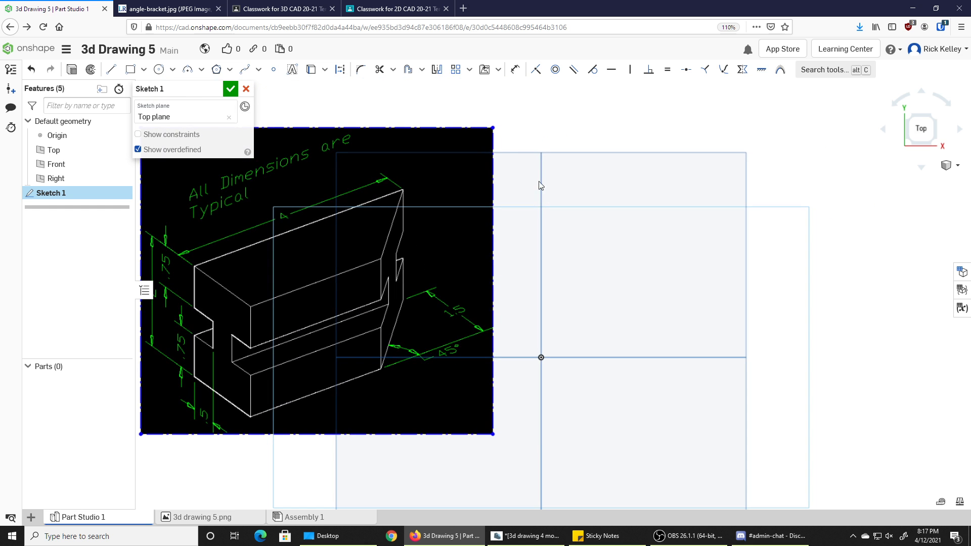
- Sketch a corner rectangle starting at the origin and extending right and down, 4 in wide and 1.5 in high
{"action": "left_click", "coordinate": [130, 71]}
{"action": "left_click", "coordinate": [541, 357]}
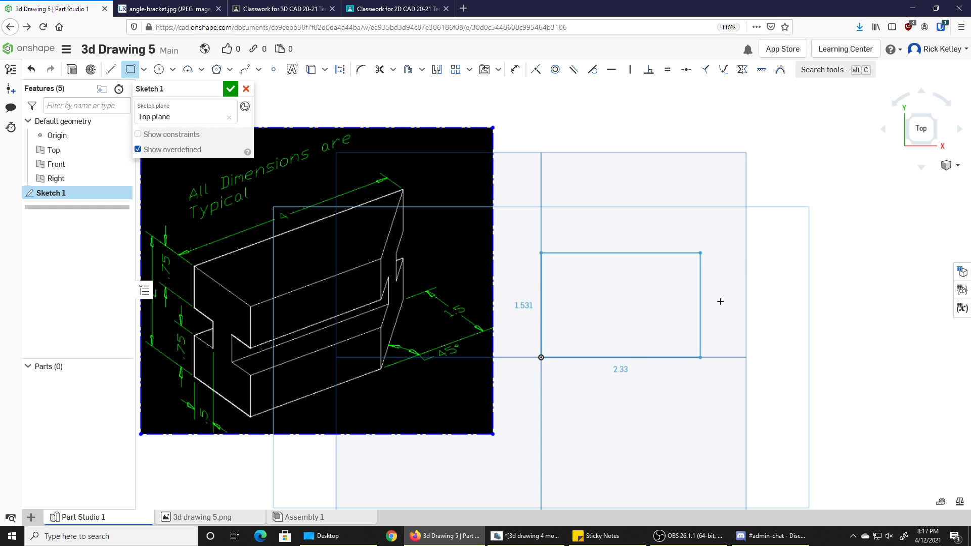
{"action": "left_click", "coordinate": [759, 439]}
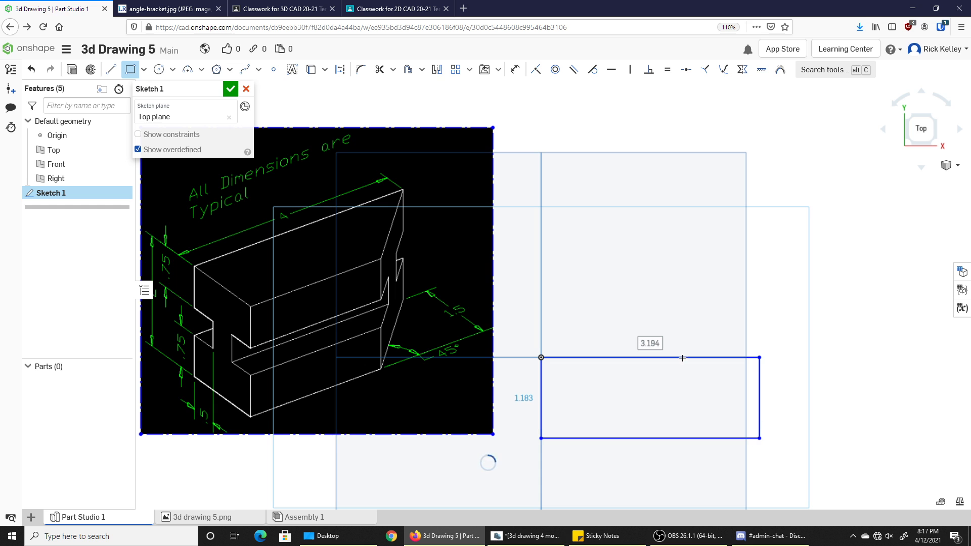
{"action": "type", "text": "4"}
{"action": "key", "text": "Tab"}
{"action": "type", "text": "1"}
{"action": "key", "text": "Return"}
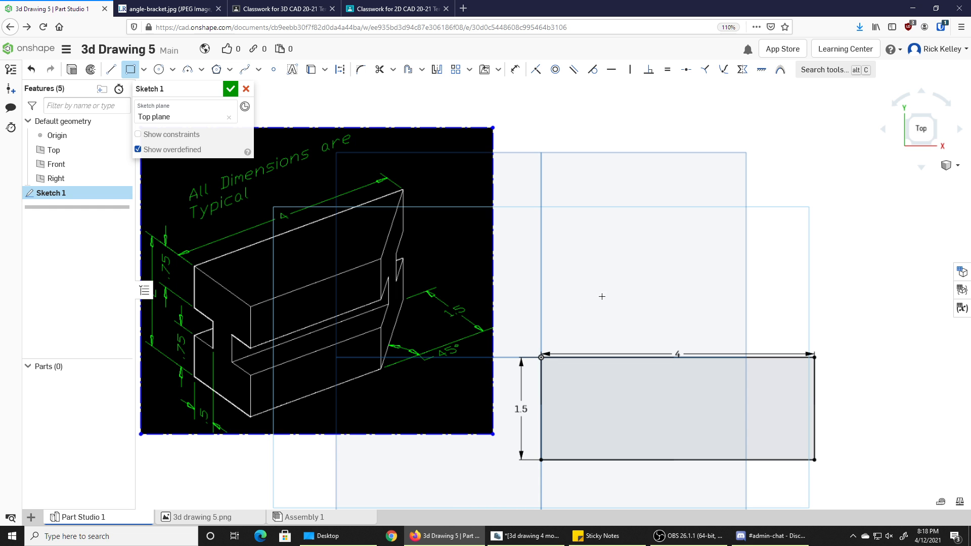
- Draw a slanted line from the rectangle's upper-right corner to its bottom edge and dimension it at 45° to that edge
{"action": "mouse_move", "coordinate": [602, 296]}
{"action": "middle_mouse_down"}
{"action": "mouse_move", "coordinate": [590, 256]}
{"action": "mouse_move", "coordinate": [556, 212]}
{"action": "middle_mouse_up"}
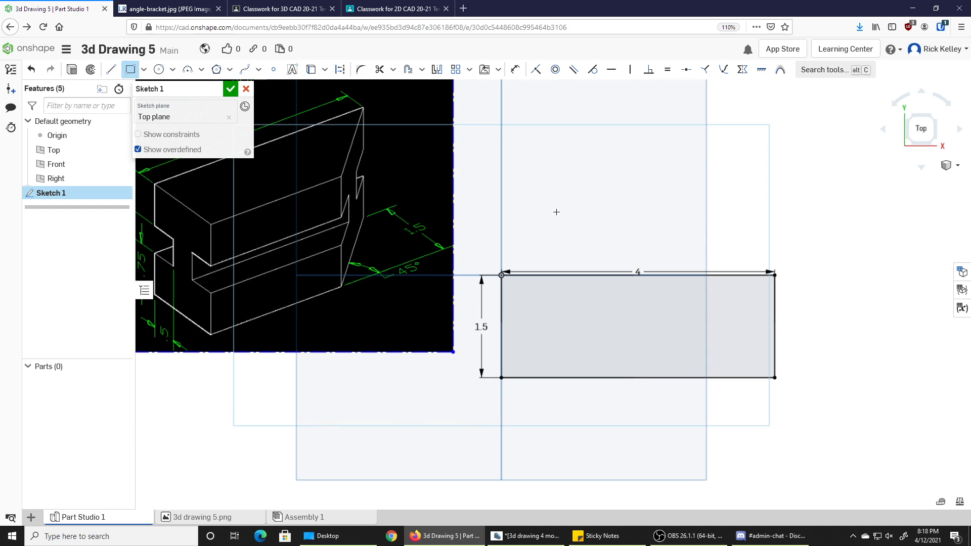
{"action": "key", "text": "l"}
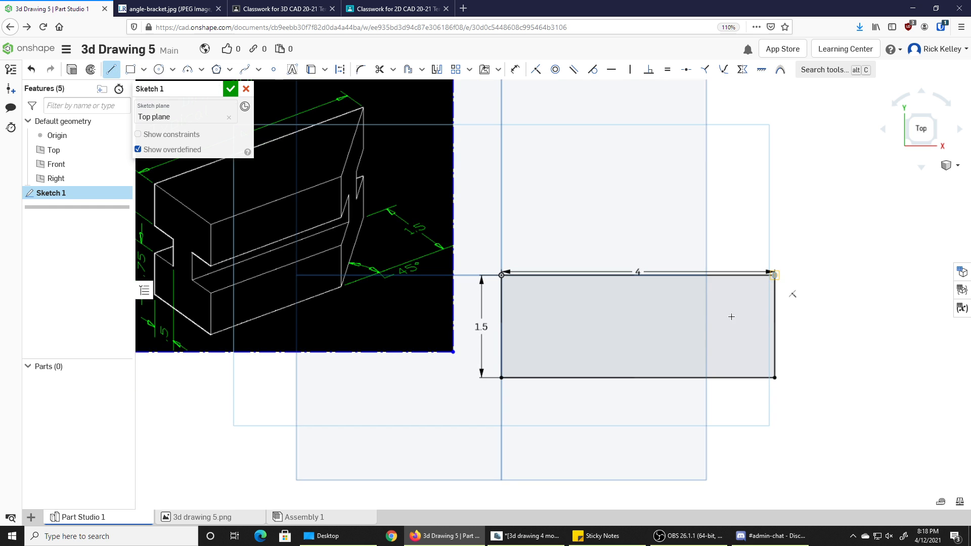
{"action": "left_click", "coordinate": [681, 377]}
{"action": "key", "text": "Escape"}
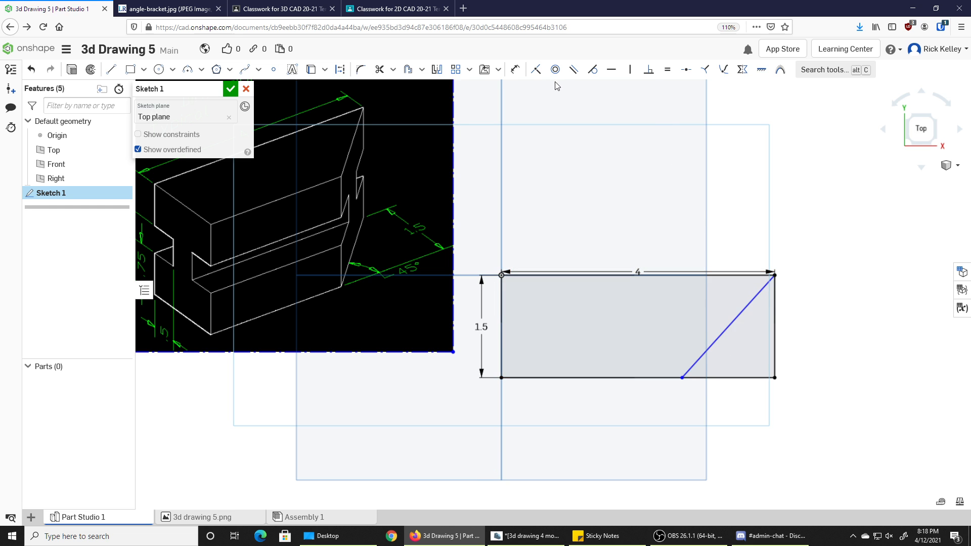
{"action": "left_click", "coordinate": [514, 69]}
{"action": "left_click", "coordinate": [701, 357]}
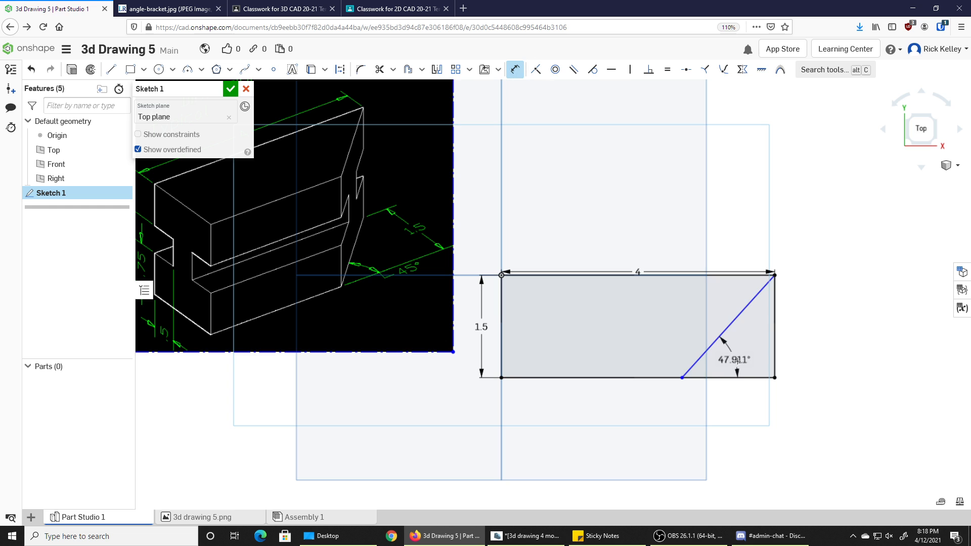
{"action": "left_click", "coordinate": [735, 359]}
{"action": "type", "text": "45"}
{"action": "key", "text": "Return"}
{"action": "key", "text": "Escape"}
- Trim away the rectangle's right and bottom segments outside the slanted line, and dimension the top edge at 4 in
{"action": "key", "text": "m"}
{"action": "left_click", "coordinate": [775, 351]}
{"action": "left_click", "coordinate": [753, 381]}
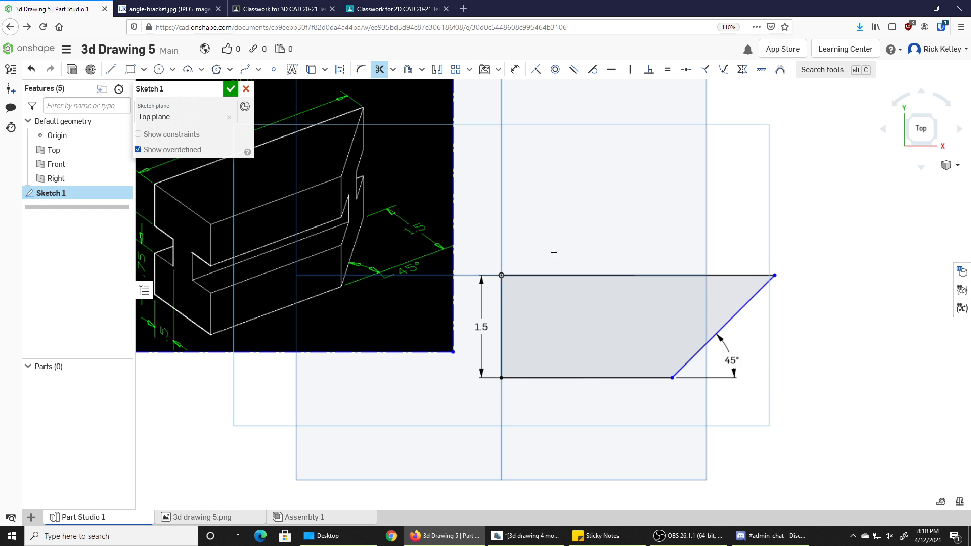
{"action": "key", "text": "d"}
{"action": "left_click", "coordinate": [591, 264]}
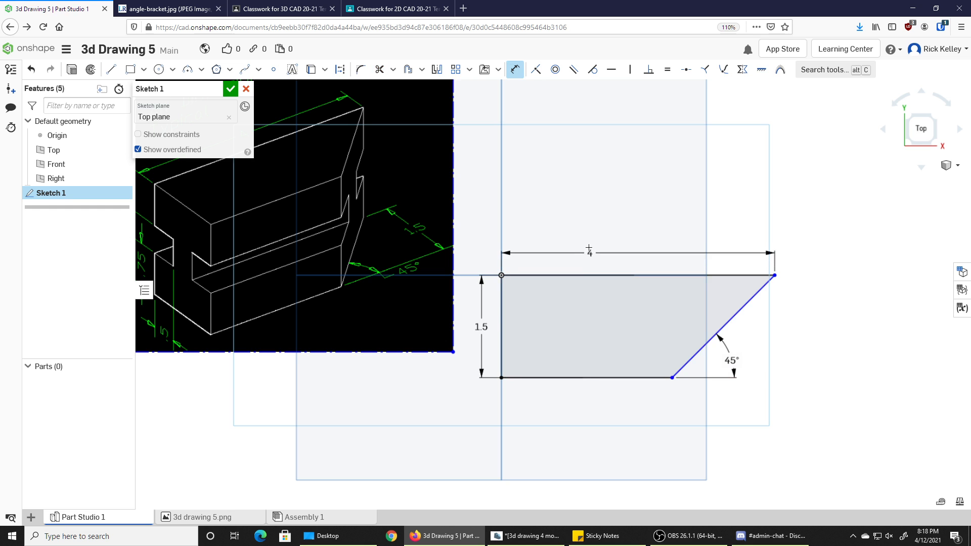
{"action": "left_click", "coordinate": [586, 249]}
{"action": "key", "text": "Return"}
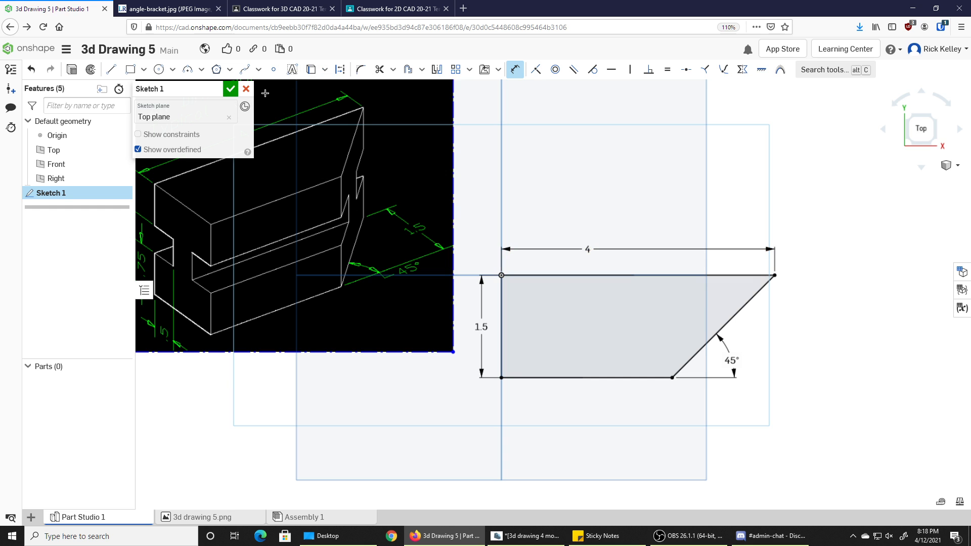
- Extrude the trapezoid profile upward as a new solid with a blind depth of 2 in
{"action": "left_click", "coordinate": [72, 71]}
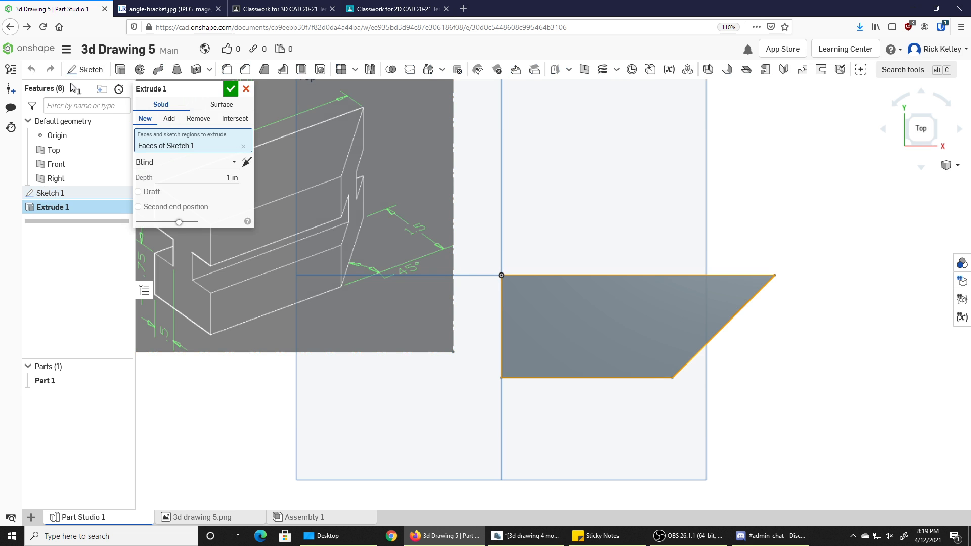
{"action": "right_click_drag", "start_coordinate": [600, 261], "coordinate": [598, 217]}
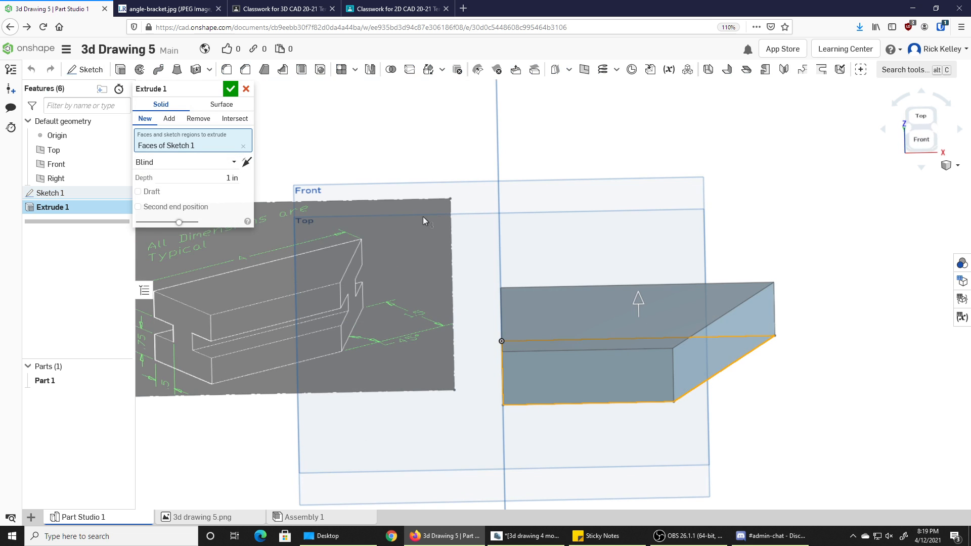
{"action": "left_click", "coordinate": [232, 177]}
{"action": "type", "text": "2"}
{"action": "key", "text": "Return"}
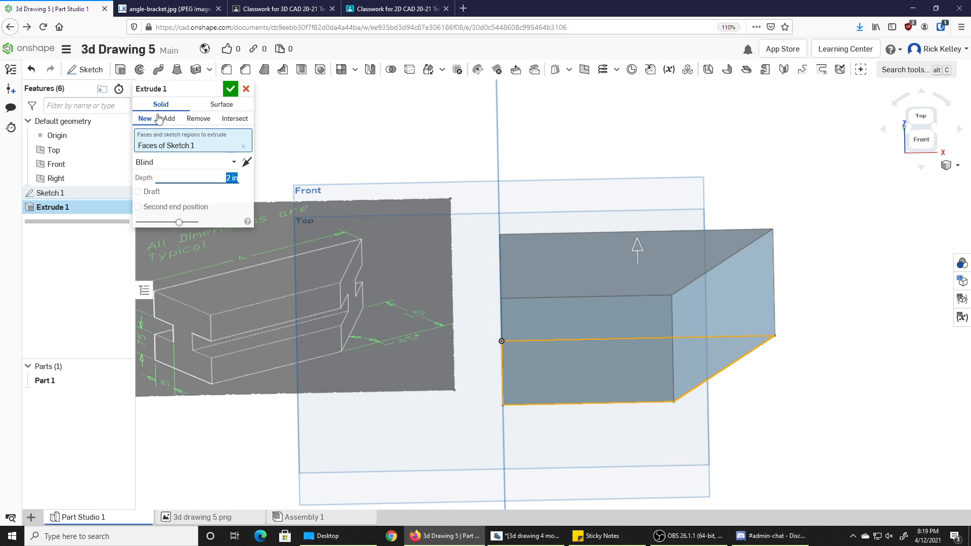
{"action": "left_click", "coordinate": [230, 88]}
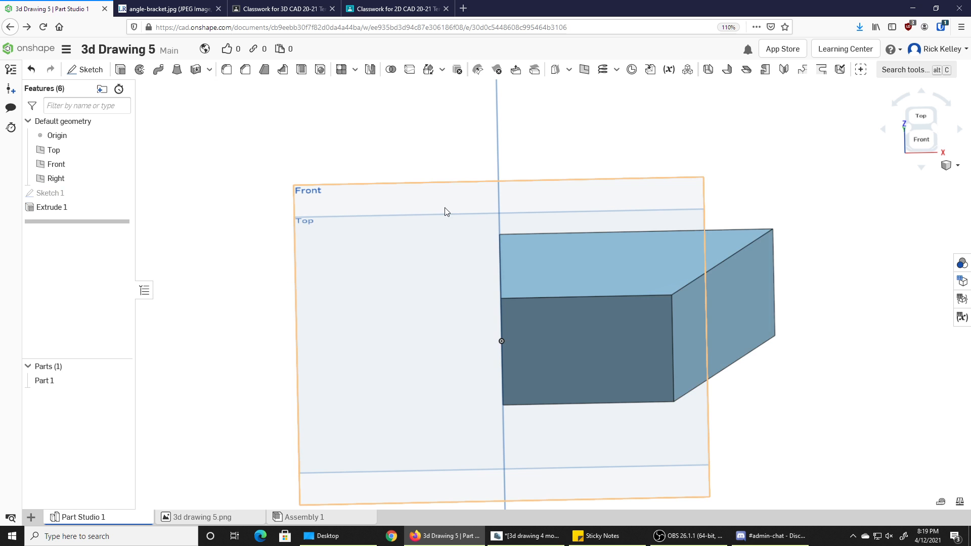
- Show Sketch 1 again to bring back the reference drawing beside the block
{"action": "right_click_drag", "start_coordinate": [521, 245], "coordinate": [760, 315]}
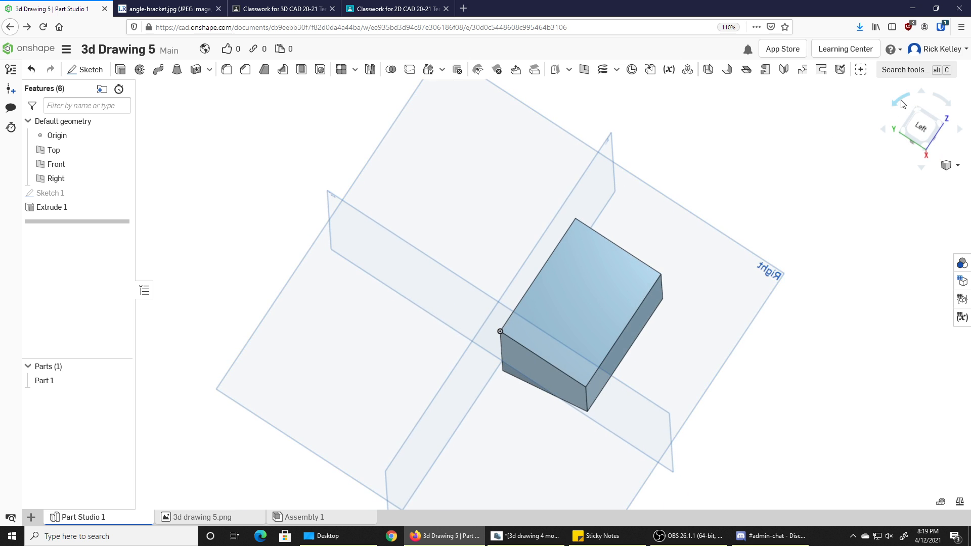
{"action": "left_click", "coordinate": [886, 108]}
{"action": "left_click", "coordinate": [885, 108]}
{"action": "left_click", "coordinate": [883, 109]}
{"action": "right_click_drag", "start_coordinate": [632, 189], "coordinate": [641, 199]}
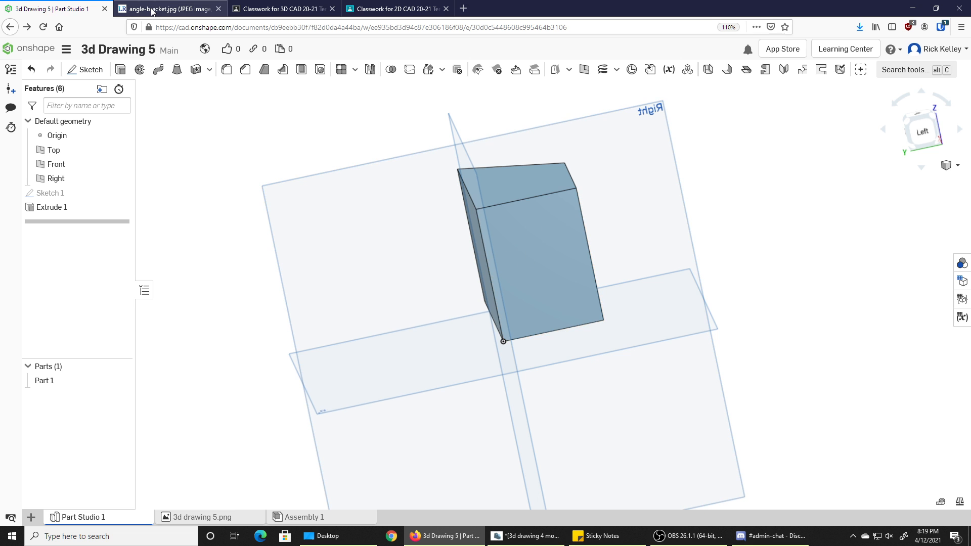
{"action": "left_click", "coordinate": [122, 194]}
- Start a new sketch on the block's square-cut left end face
{"action": "right_click_drag", "start_coordinate": [416, 351], "coordinate": [456, 412]}
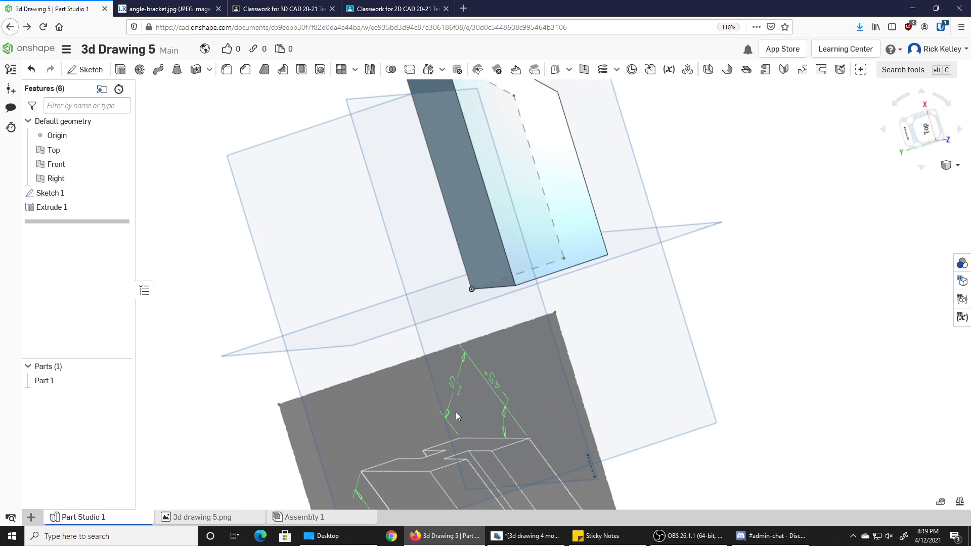
{"action": "left_click", "coordinate": [949, 104]}
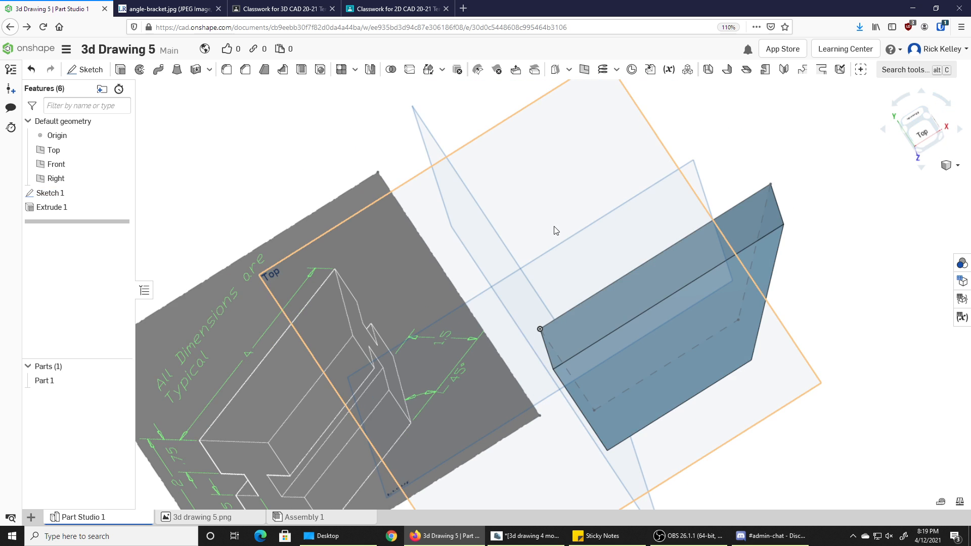
{"action": "left_click", "coordinate": [944, 101]}
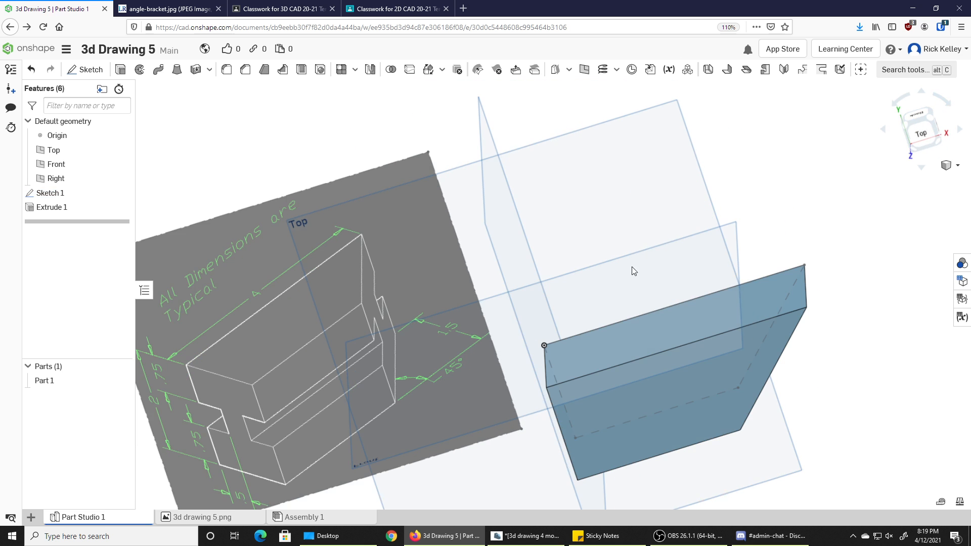
{"action": "right_click_drag", "start_coordinate": [567, 315], "coordinate": [574, 301]}
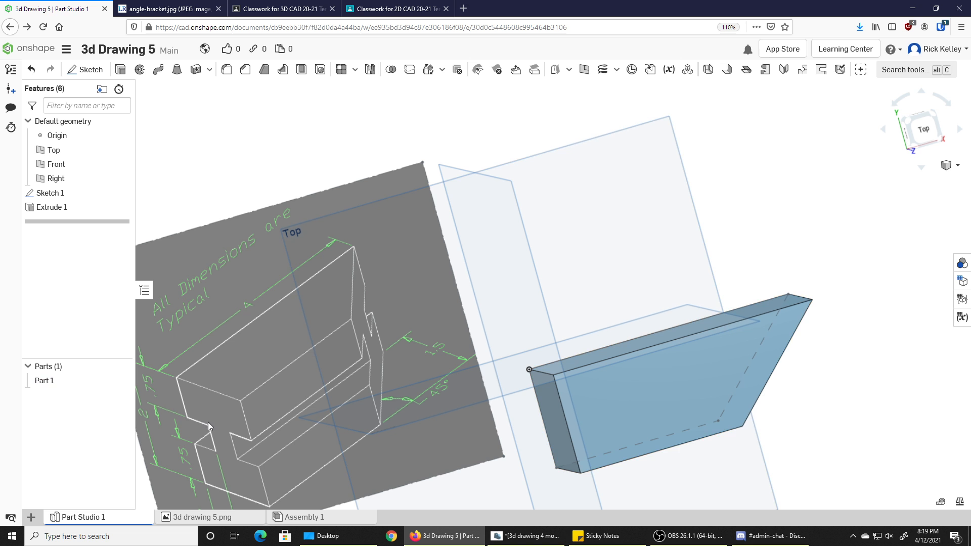
{"action": "middle_click_drag", "start_coordinate": [211, 427], "coordinate": [231, 328]}
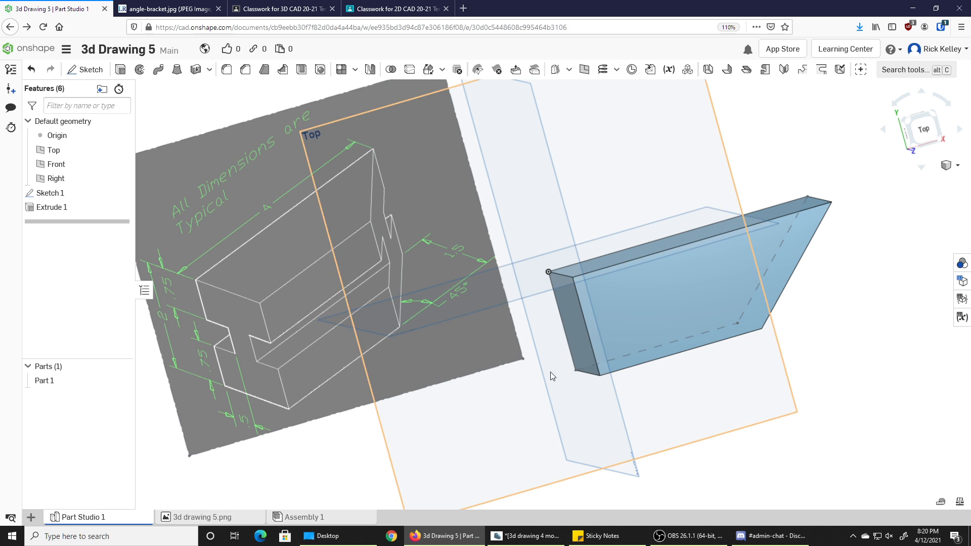
{"action": "right_click_drag", "start_coordinate": [605, 386], "coordinate": [606, 312]}
{"action": "left_click", "coordinate": [605, 312]}
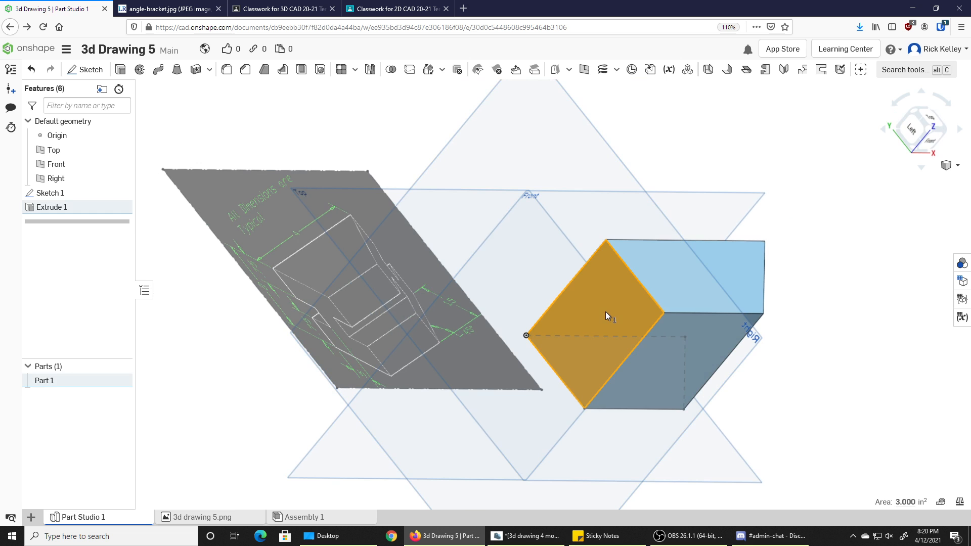
{"action": "left_click", "coordinate": [85, 71]}
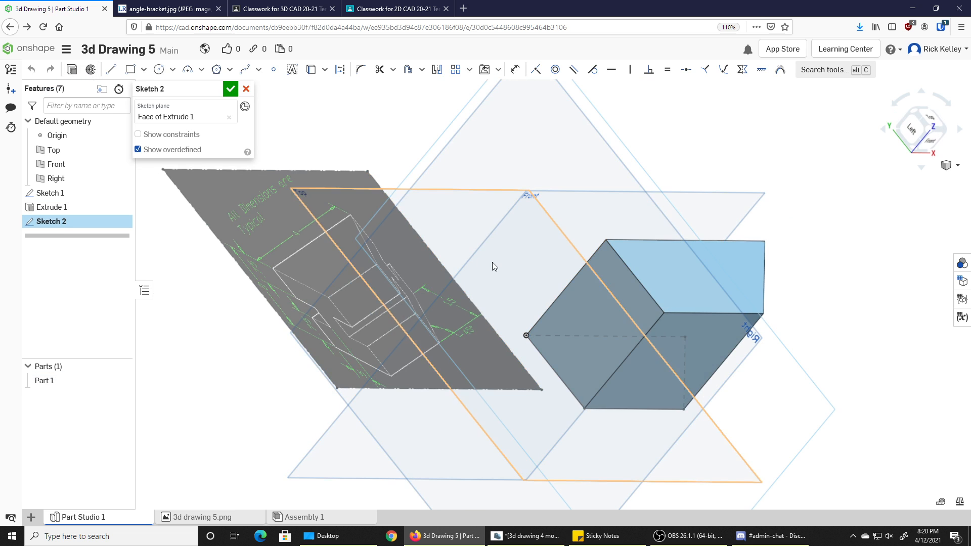
- Sketch a three-sided rectangular notch outline about 0.65 in deep, open at the block's back edge on the end face
{"action": "key", "text": "l"}
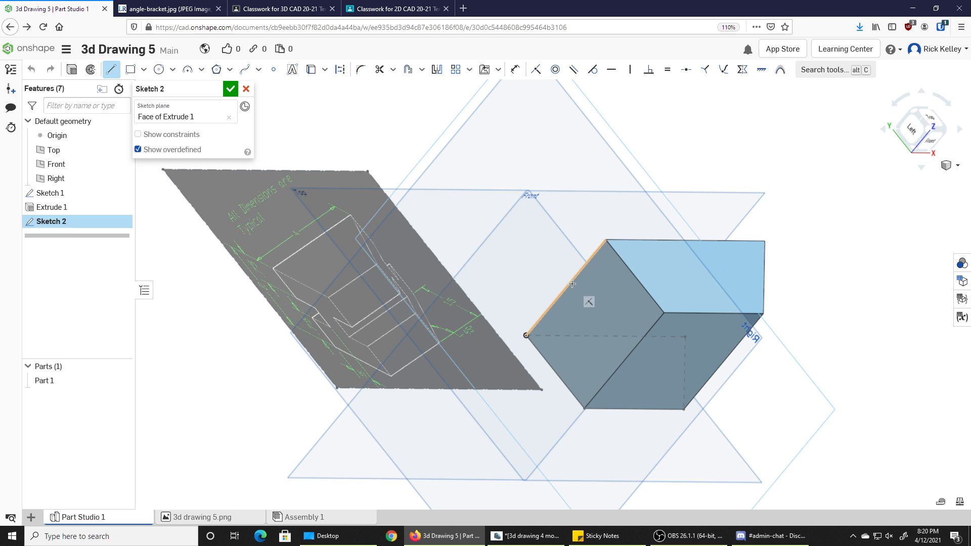
{"action": "left_click", "coordinate": [571, 281]}
{"action": "left_click", "coordinate": [581, 315]}
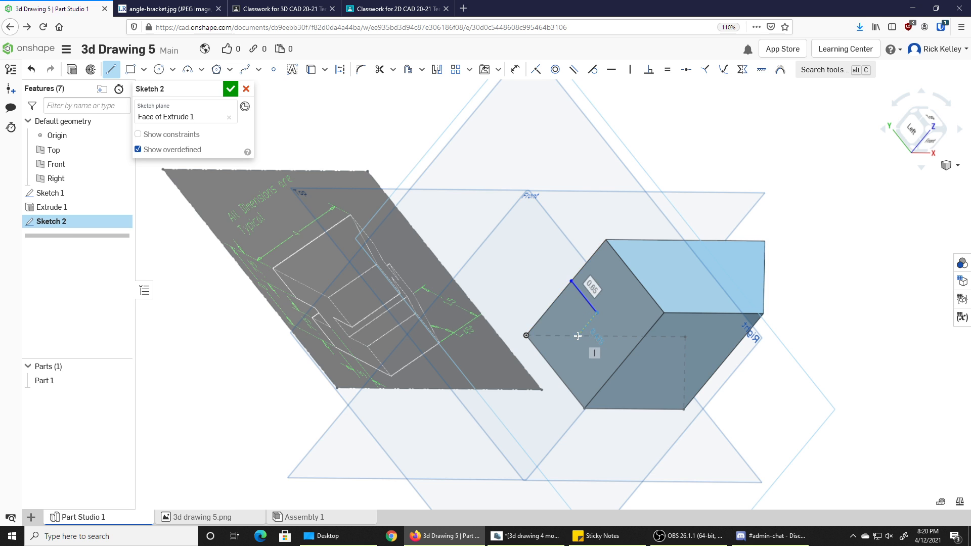
{"action": "left_click", "coordinate": [551, 304]}
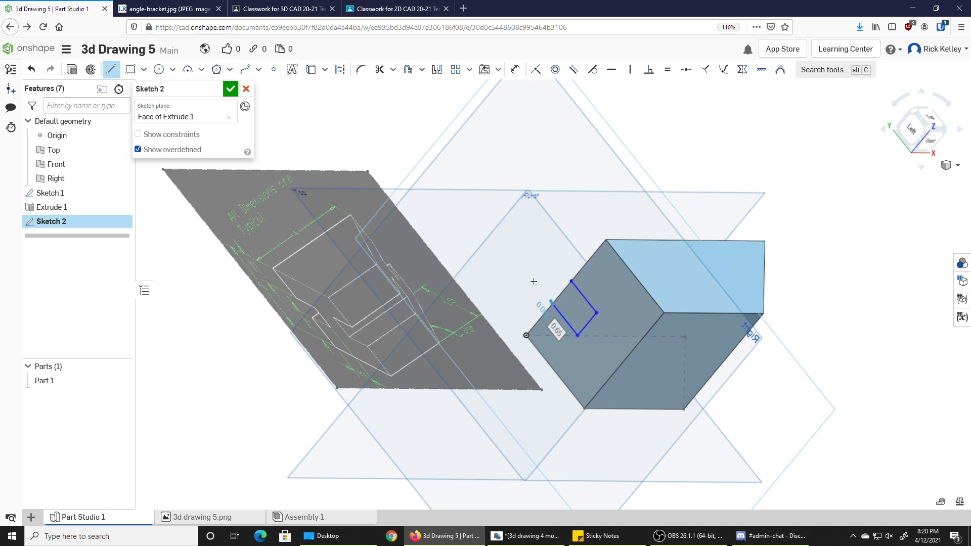
{"action": "key", "text": "Escape"}
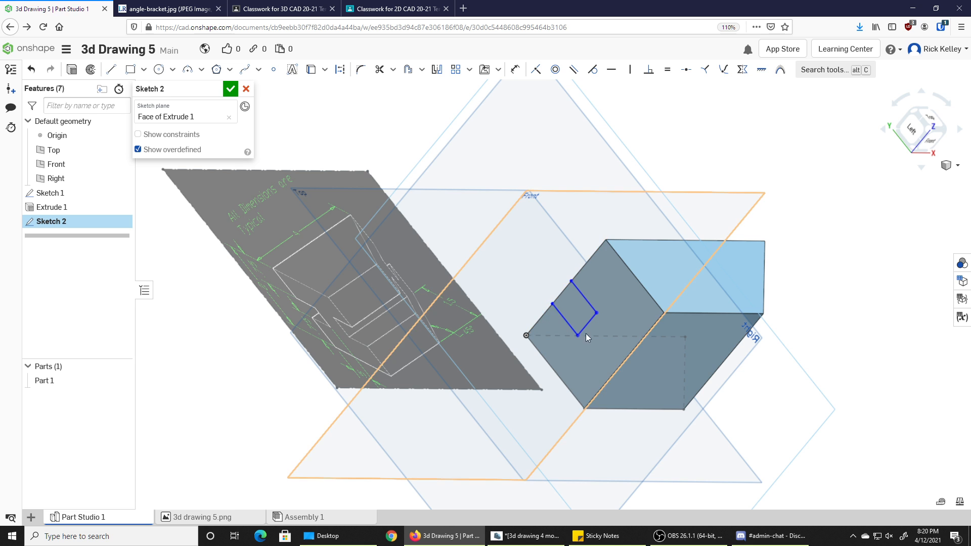
- Dimension the notch's upper line 0.75 in below the top edge of the end face
{"action": "right_click", "coordinate": [611, 309]}
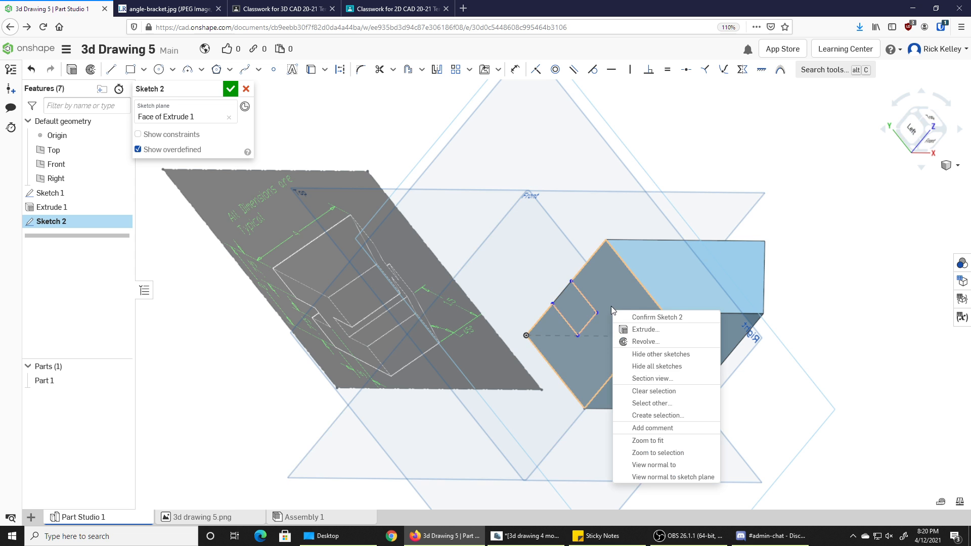
{"action": "left_click", "coordinate": [676, 477]}
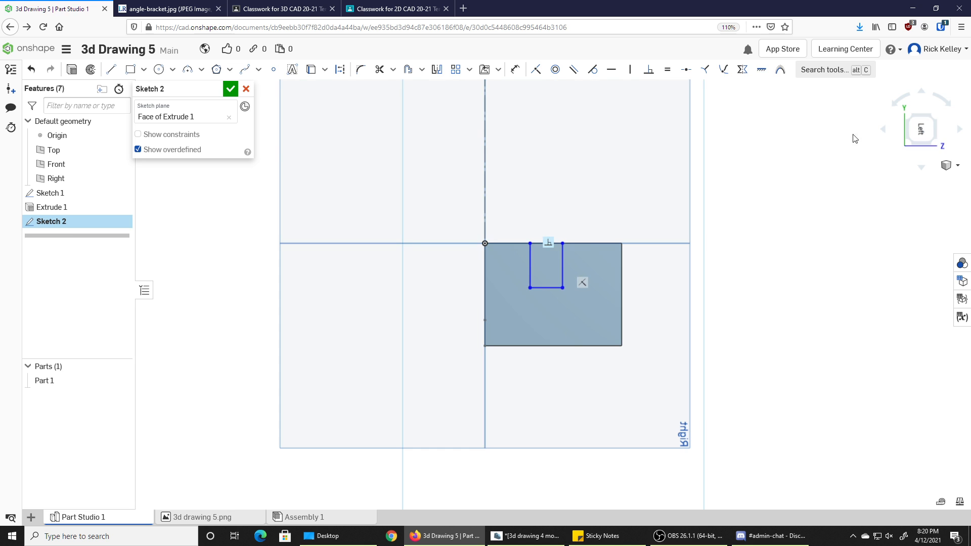
{"action": "left_click", "coordinate": [900, 104]}
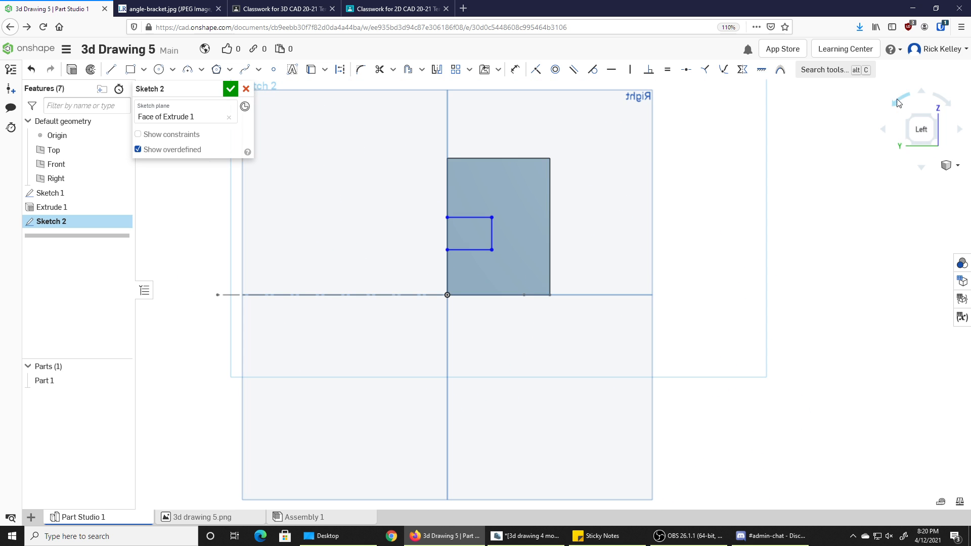
{"action": "scroll", "coordinate": [457, 185], "scroll_direction": "up", "scroll_amount": 3}
{"action": "middle_click_drag", "start_coordinate": [456, 211], "coordinate": [457, 260]}
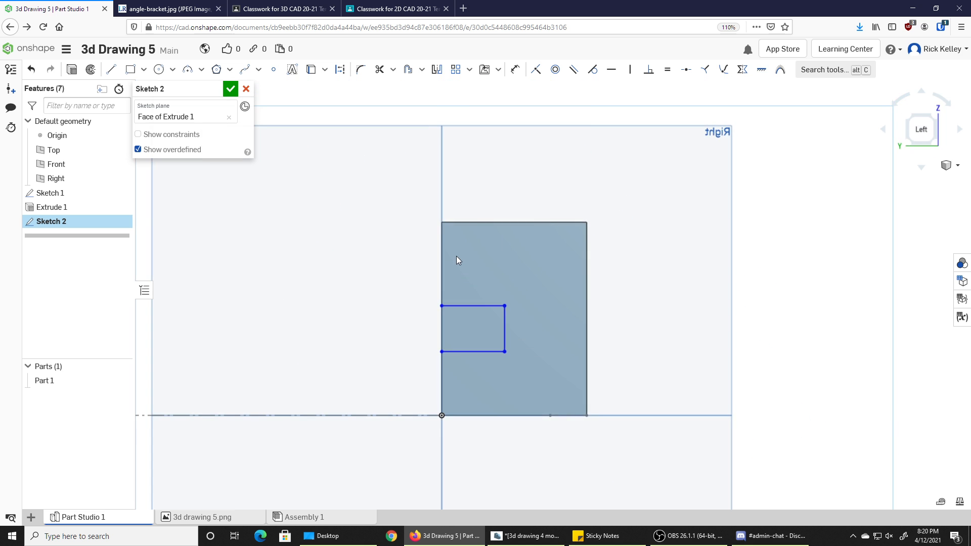
{"action": "key", "text": "u"}
{"action": "left_click", "coordinate": [466, 306]}
{"action": "left_click", "coordinate": [468, 222]}
{"action": "left_click", "coordinate": [468, 224]}
{"action": "left_click", "coordinate": [407, 265]}
{"action": "type", "text": ".75"}
{"action": "key", "text": "Return"}
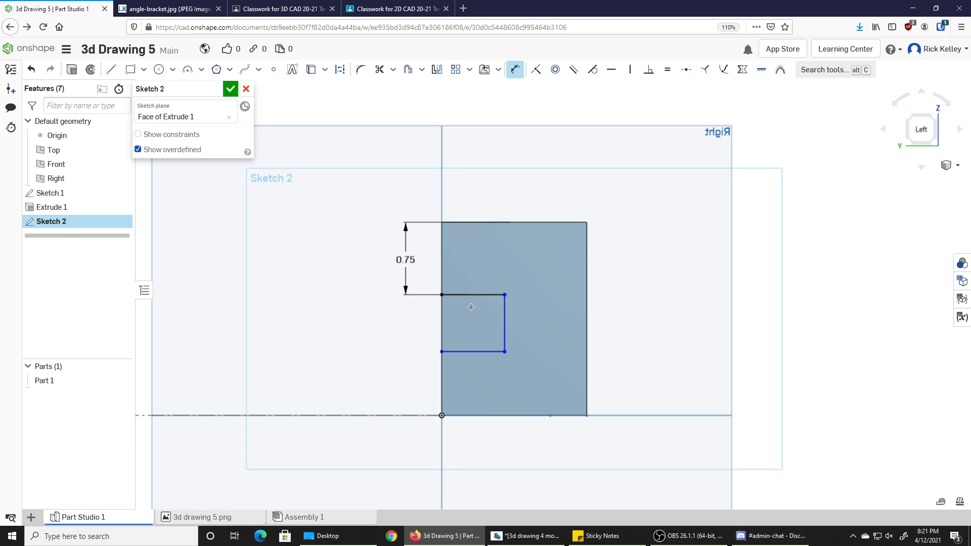
- Dimension the notch's lower line 0.75 in above the bottom edge of the end face
{"action": "left_click", "coordinate": [473, 352]}
{"action": "left_click", "coordinate": [473, 415]}
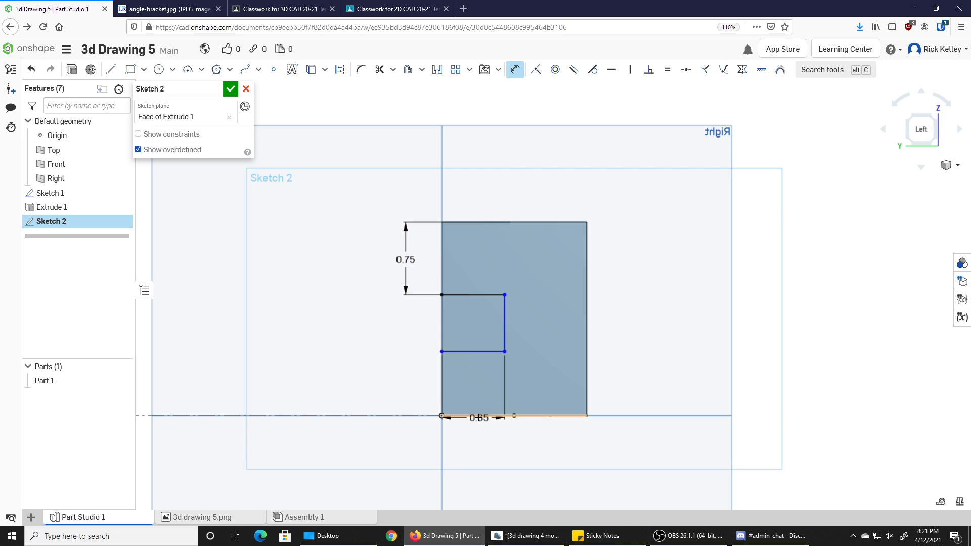
{"action": "left_click", "coordinate": [399, 385]}
{"action": "type", "text": ".75"}
{"action": "key", "text": "Return"}
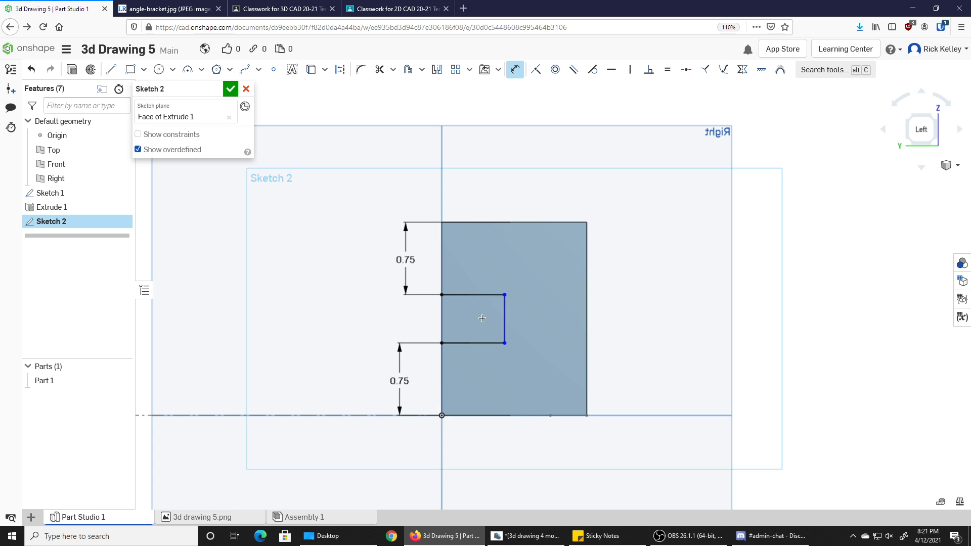
- Set the notch's depth from the face's side edge to 0.5 in
{"action": "left_click", "coordinate": [505, 314]}
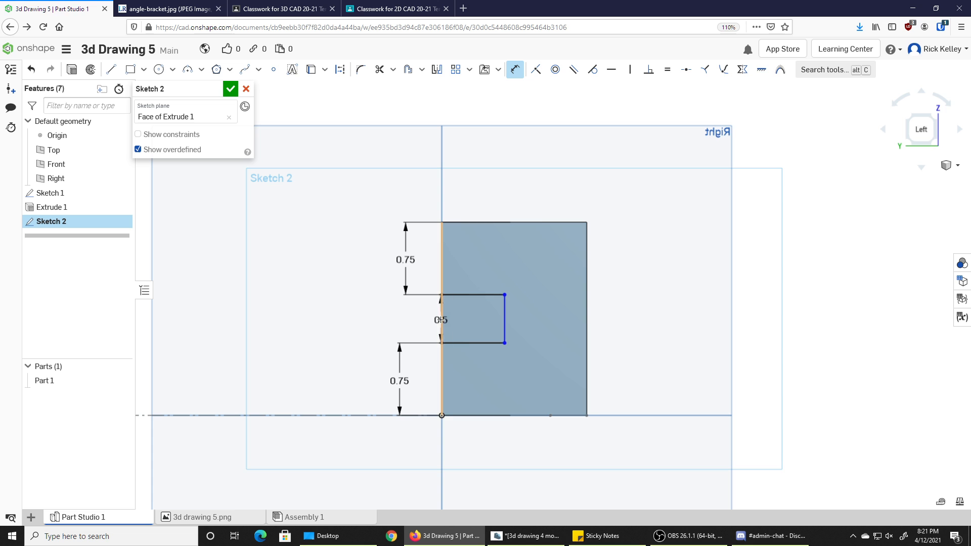
{"action": "left_click", "coordinate": [442, 319]}
{"action": "left_click", "coordinate": [471, 319]}
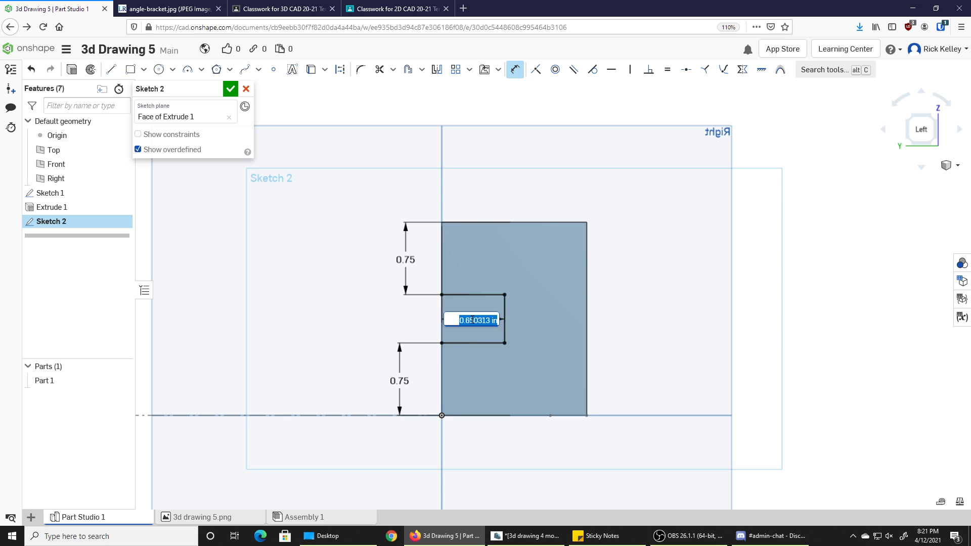
{"action": "key", "text": "Return"}
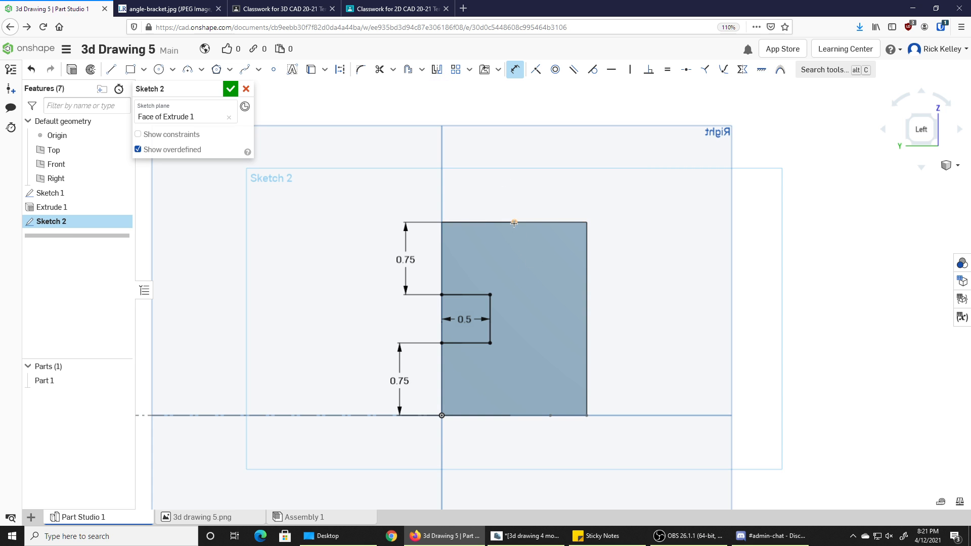
- Draw a vertical construction line between the midpoints of the end face's top and bottom edges
{"action": "key", "text": "l"}
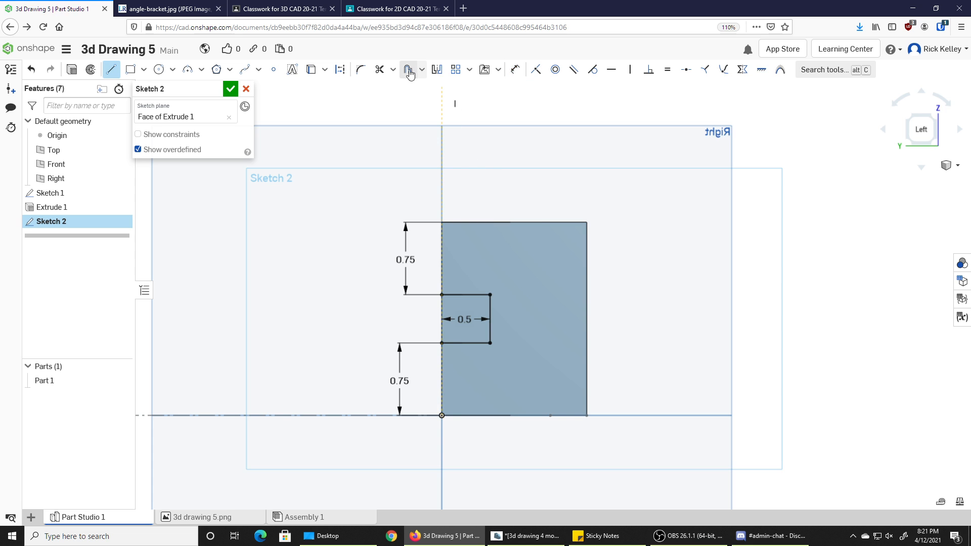
{"action": "left_click", "coordinate": [340, 69]}
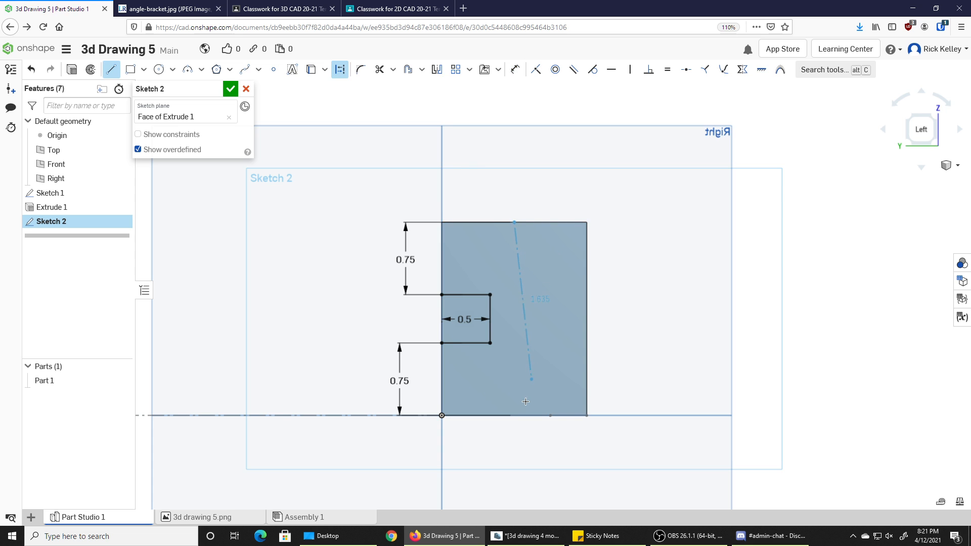
{"action": "left_click", "coordinate": [515, 415]}
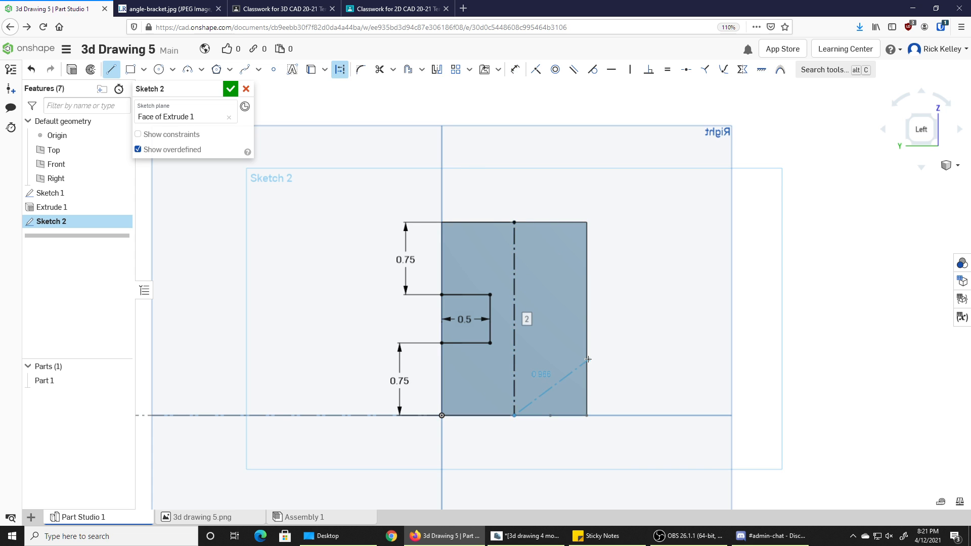
{"action": "key", "text": "Escape"}
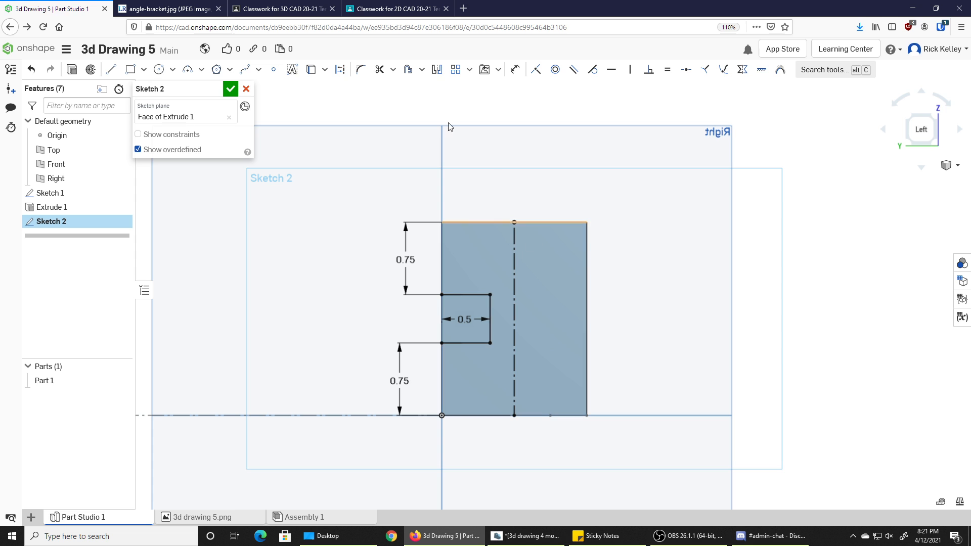
- Mirror the notch outline across the vertical construction line to the opposite side of the face, and finish the sketch
{"action": "left_click", "coordinate": [437, 70]}
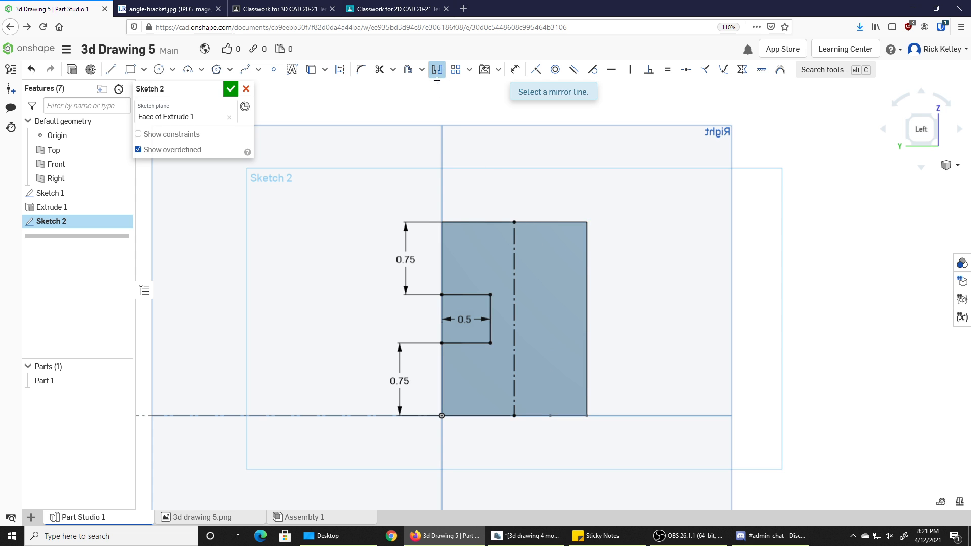
{"action": "left_click", "coordinate": [514, 288]}
{"action": "left_click", "coordinate": [475, 294]}
{"action": "left_click", "coordinate": [457, 342]}
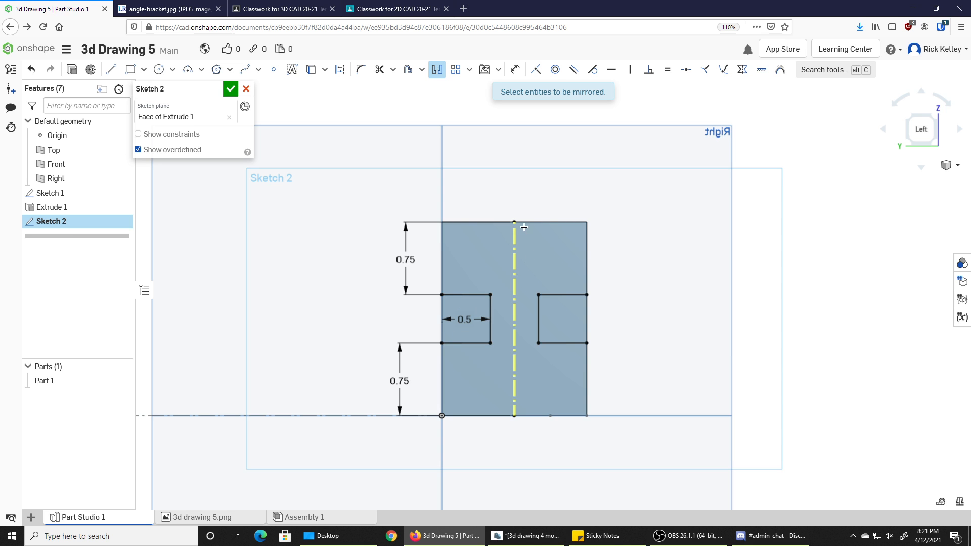
{"action": "key", "text": "Escape"}
{"action": "right_click_drag", "start_coordinate": [655, 328], "coordinate": [262, 385]}
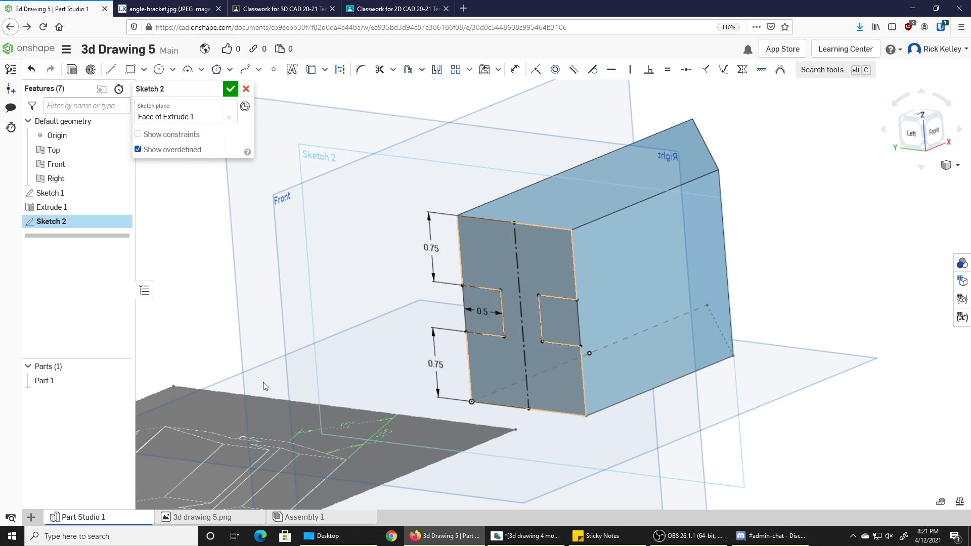
{"action": "right_click_drag", "start_coordinate": [494, 357], "coordinate": [472, 374]}
{"action": "scroll", "coordinate": [471, 378], "scroll_direction": "down", "scroll_amount": 4}
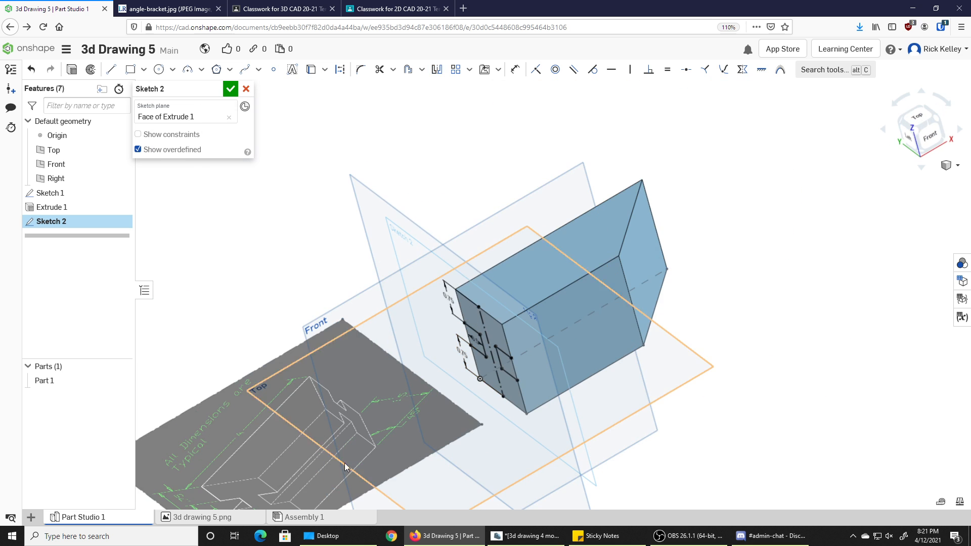
{"action": "right_click_drag", "start_coordinate": [346, 403], "coordinate": [481, 278]}
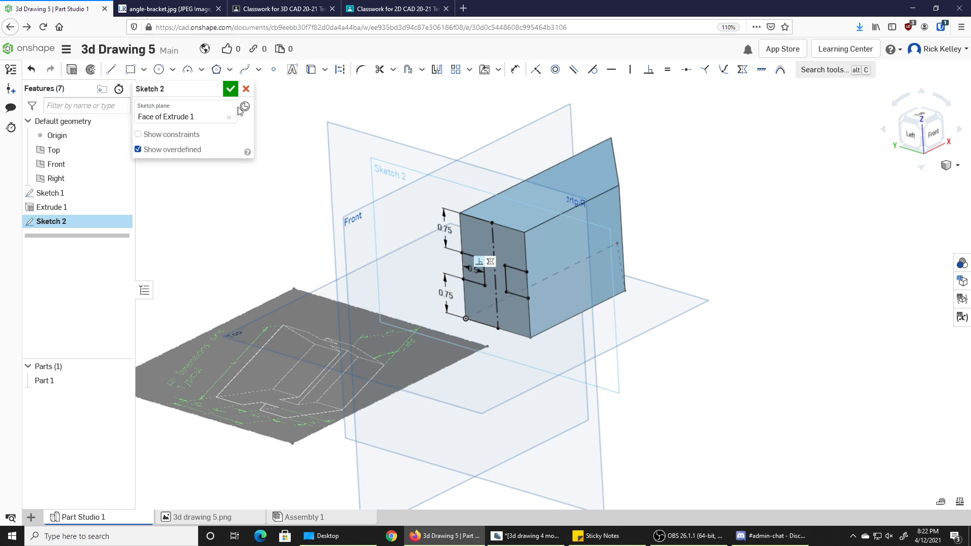
{"action": "left_click", "coordinate": [230, 89]}
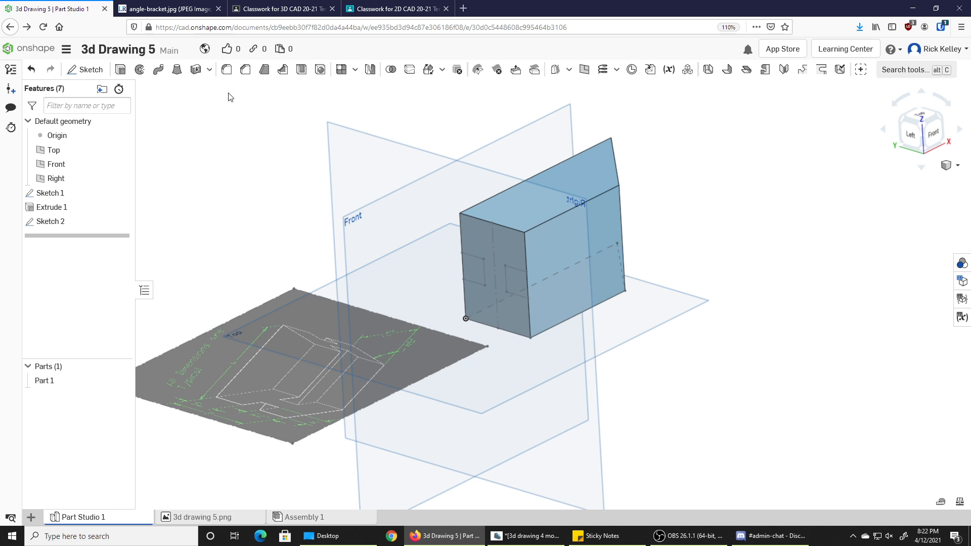
- Cut both notch regions through the entire block with an Extrude set to Remove and Through all
{"action": "left_click", "coordinate": [119, 71]}
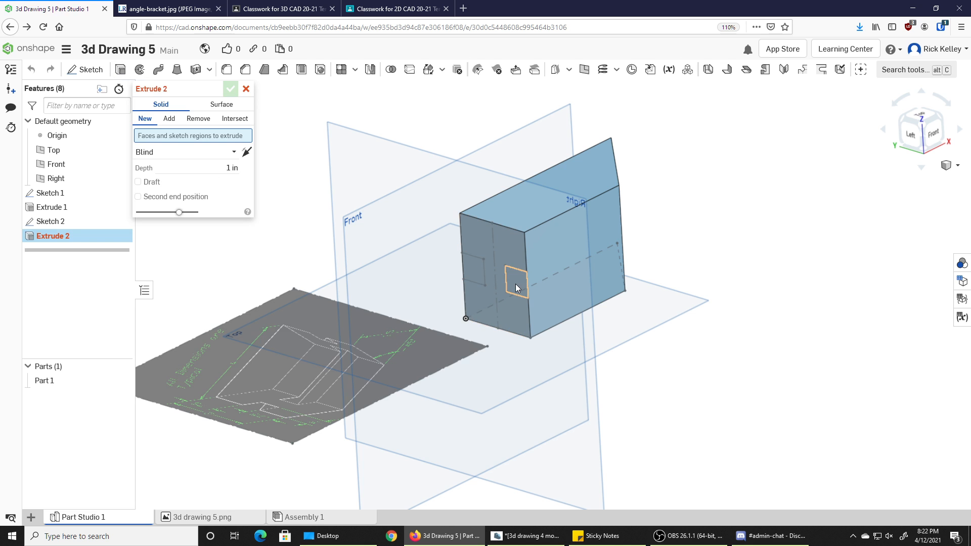
{"action": "left_click", "coordinate": [516, 287]}
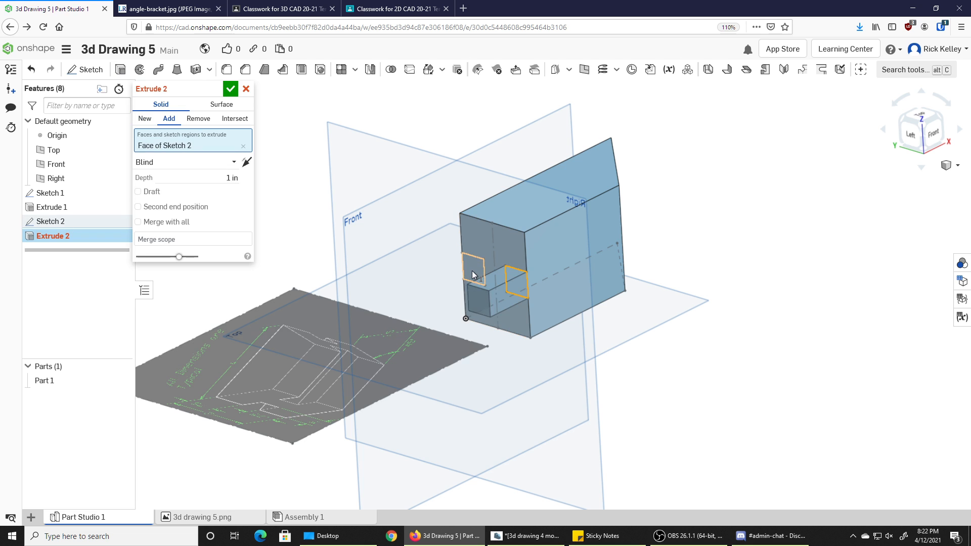
{"action": "left_click", "coordinate": [473, 275]}
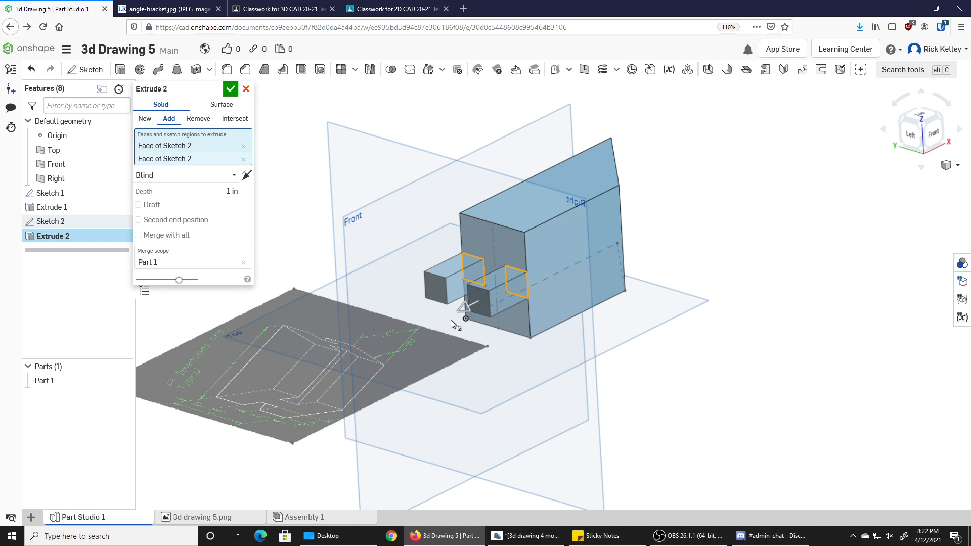
{"action": "left_click", "coordinate": [197, 119]}
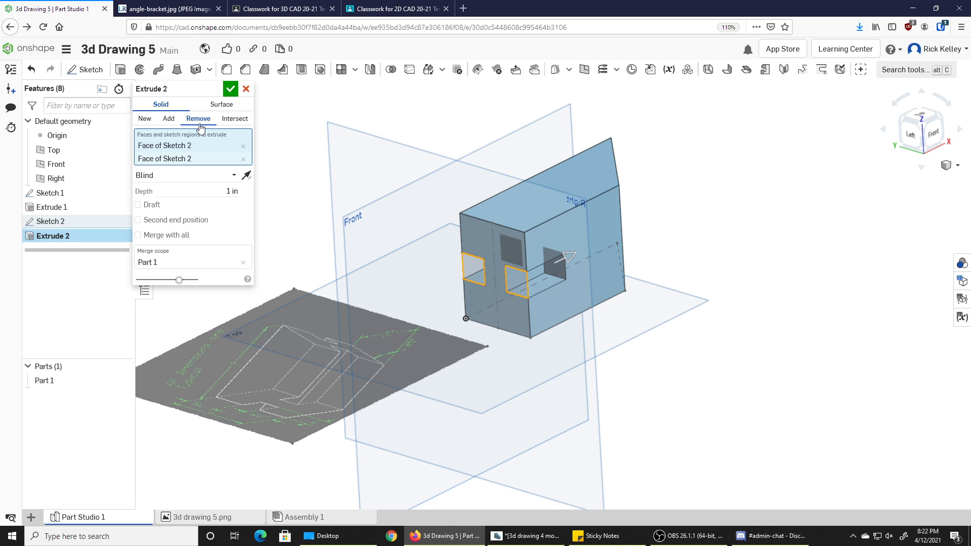
{"action": "left_click", "coordinate": [171, 177]}
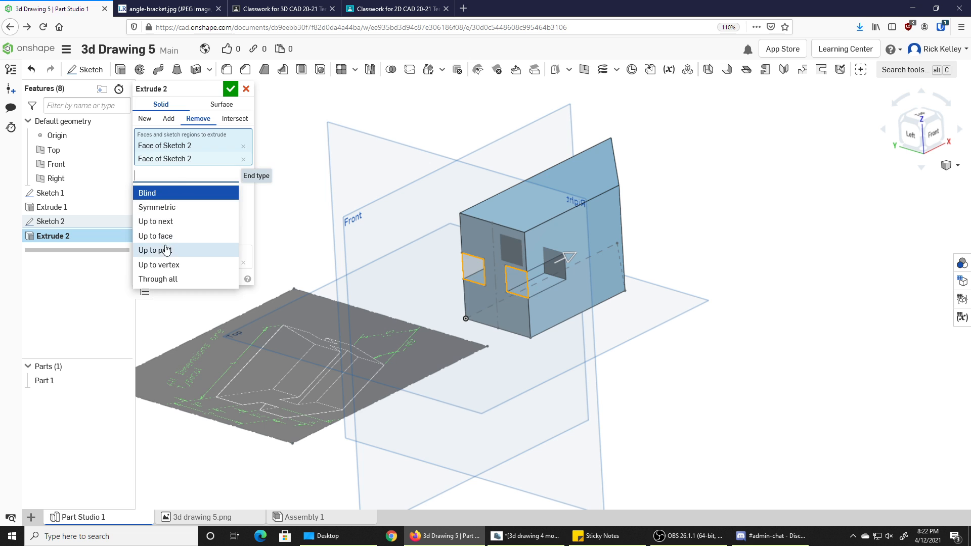
{"action": "left_click", "coordinate": [171, 279]}
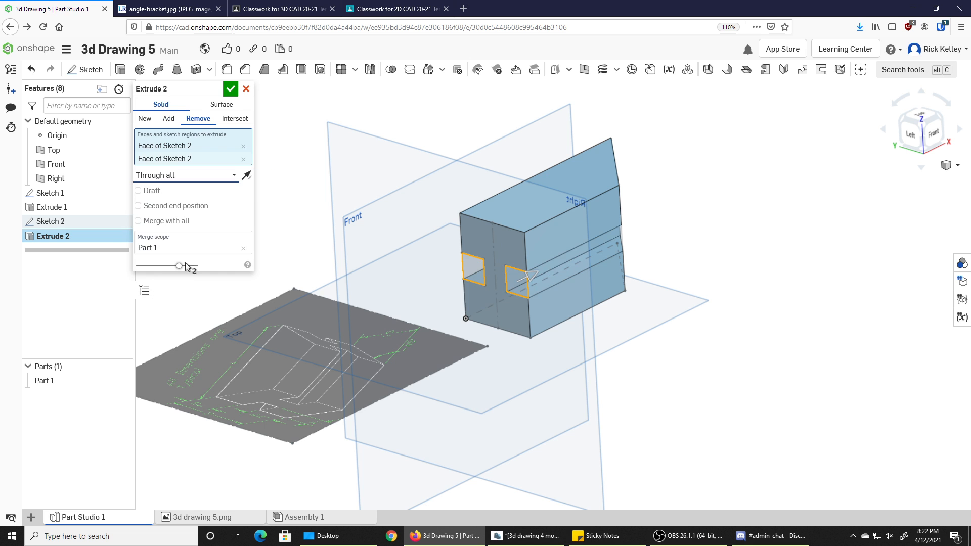
{"action": "left_click", "coordinate": [230, 90]}
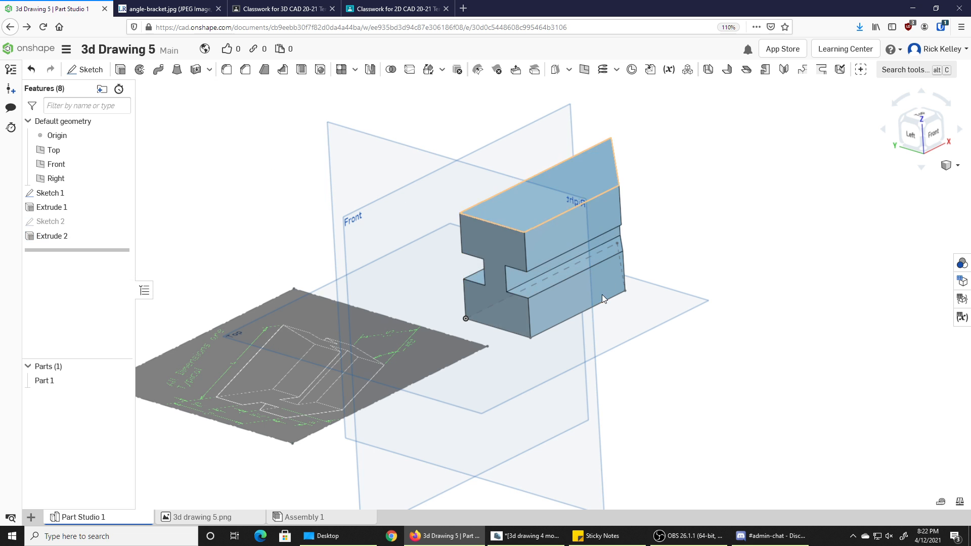